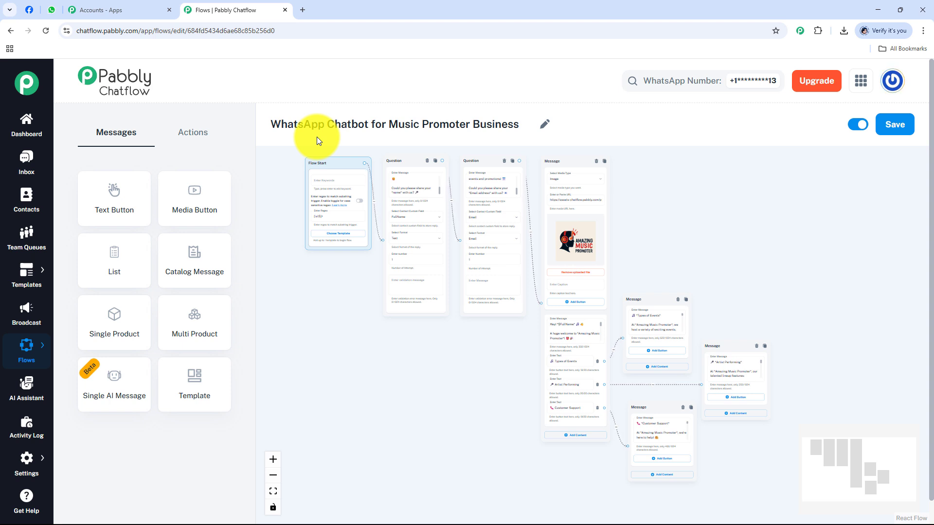
Step: Switch to WhatsApp Web and send "Hey" in the Amazing Music Promoter chat
left_click(50, 11)
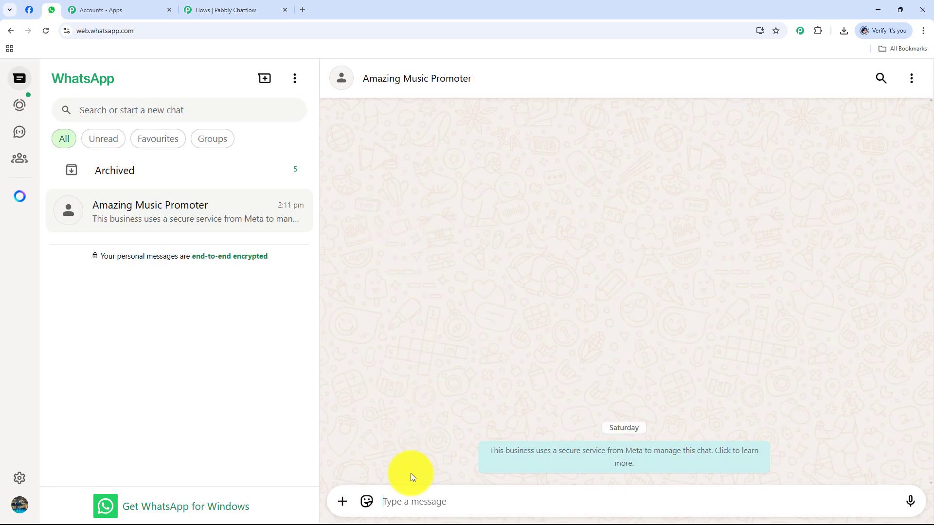
left_click(455, 499)
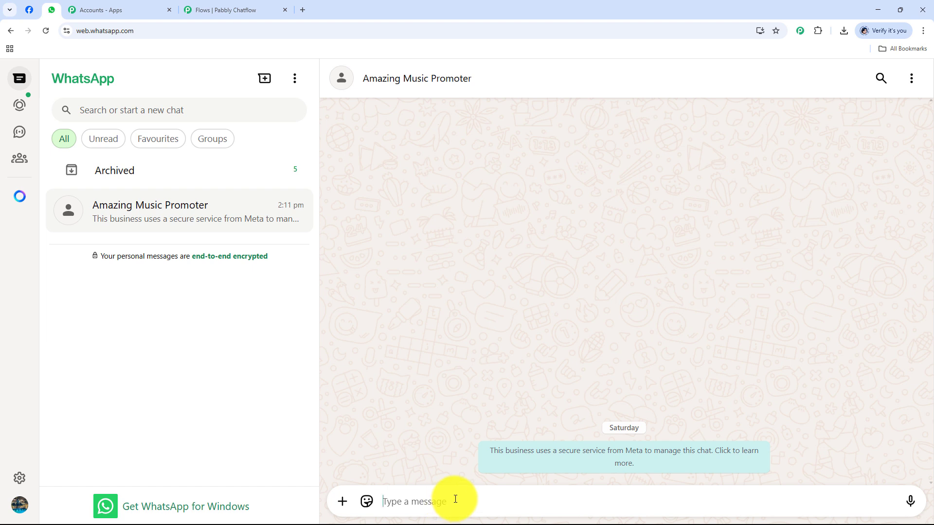
type("He")
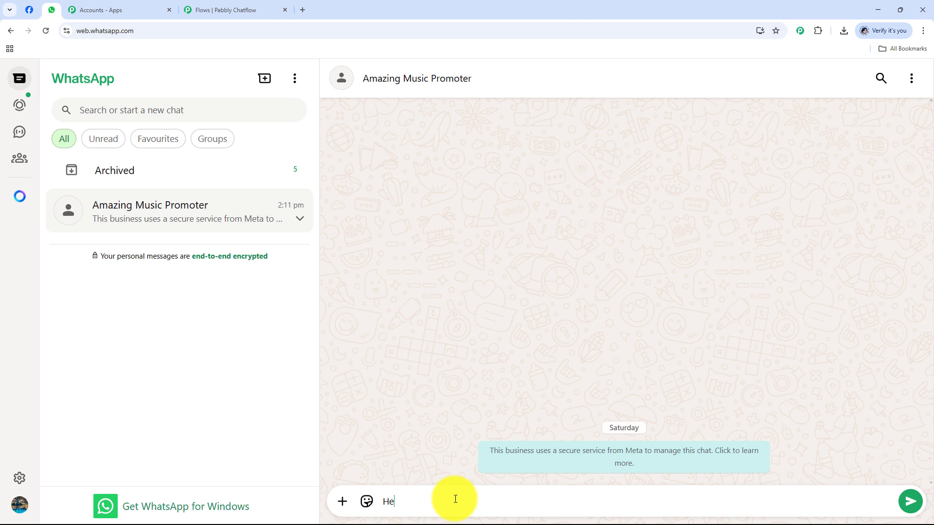
type("y")
key("Return")
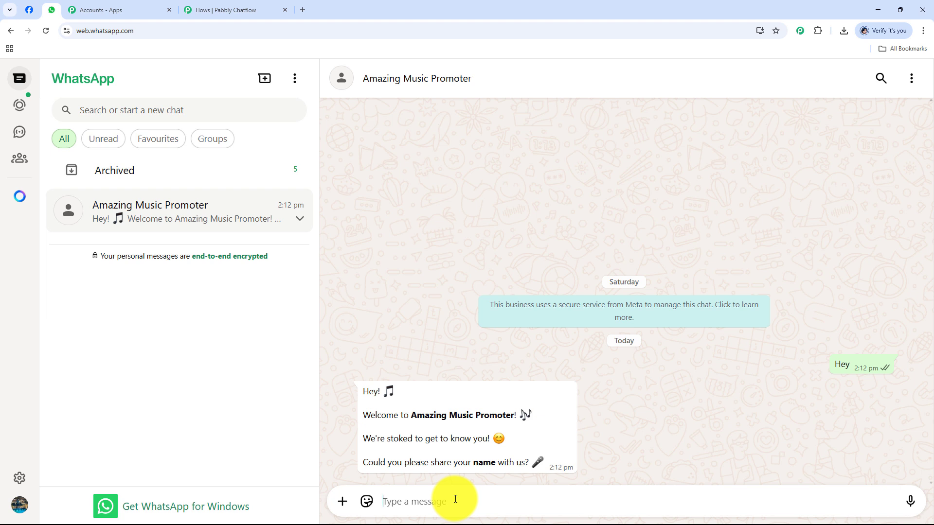
Step: Answer the chatbot's name question with the customer's first name and read its follow-up message
type("Harry")
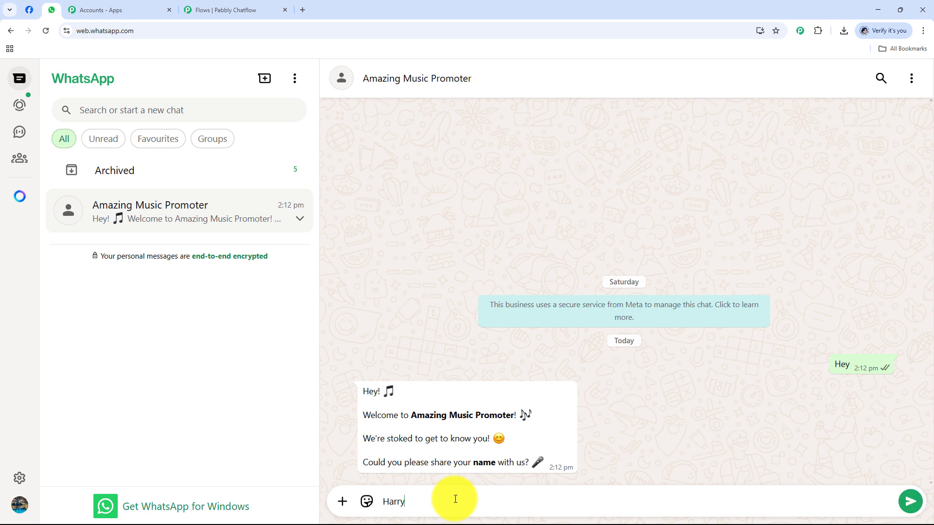
key("Return")
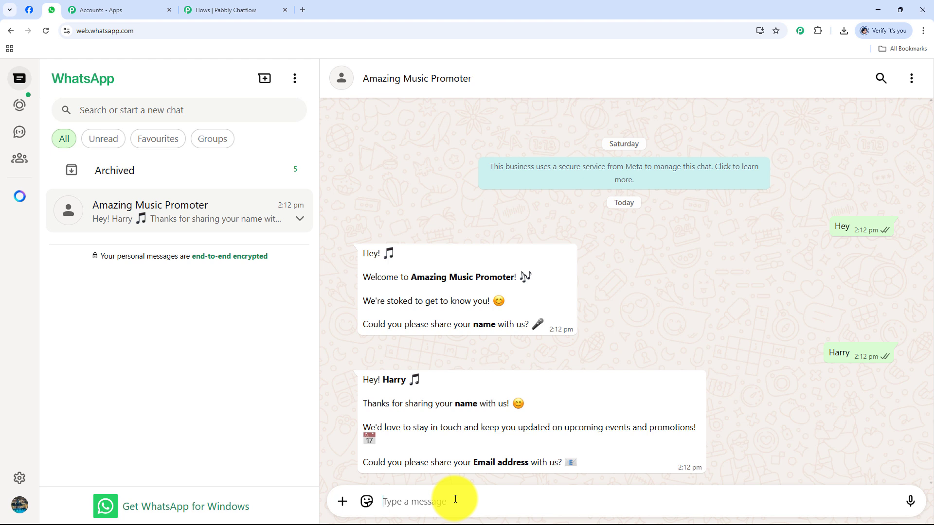
double_click(370, 381)
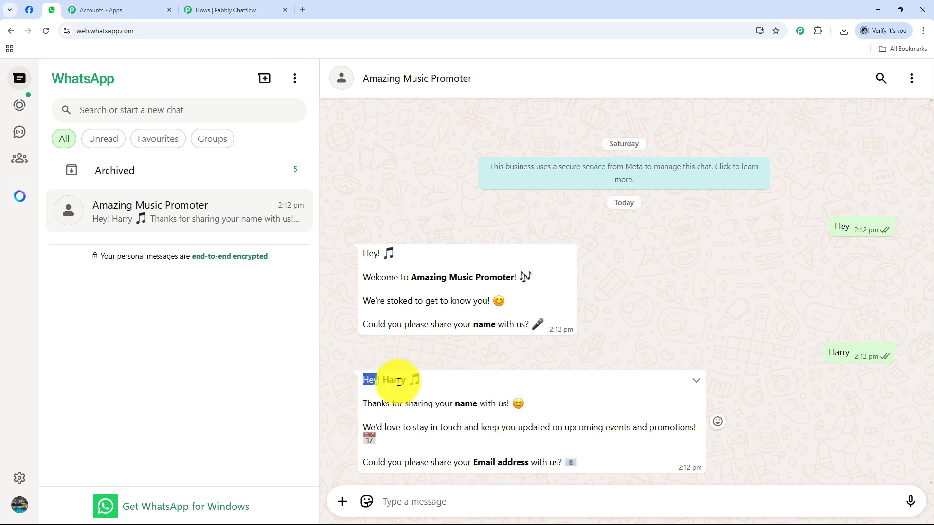
double_click(399, 383)
left_click(469, 403)
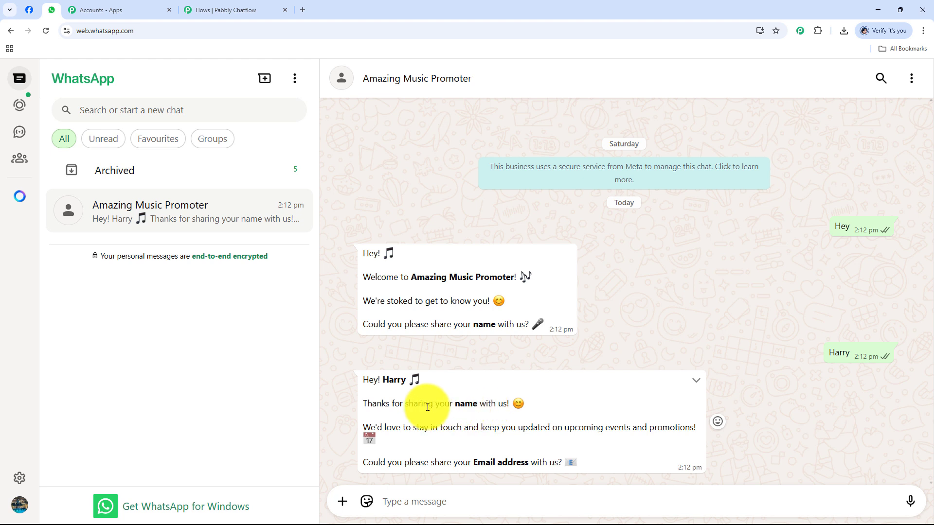
double_click(374, 403)
double_click(466, 403)
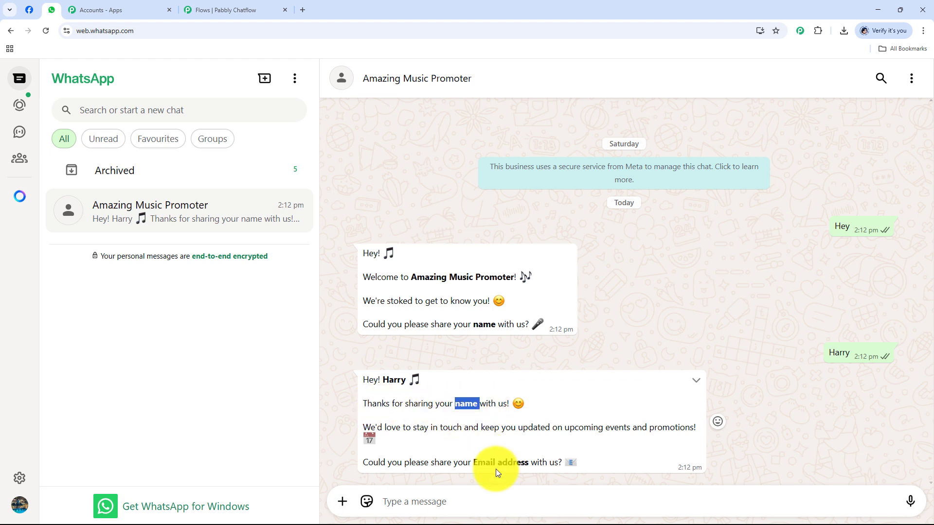
left_click_drag(473, 462, 528, 462)
Step: Send the customer's email address to the chatbot and review the image and welcome message it returns
left_click(459, 501)
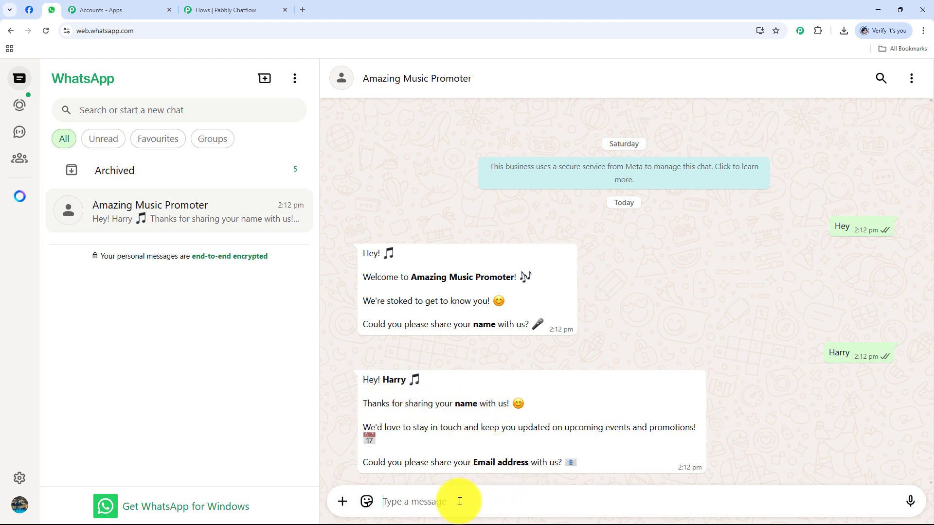
type("ah")
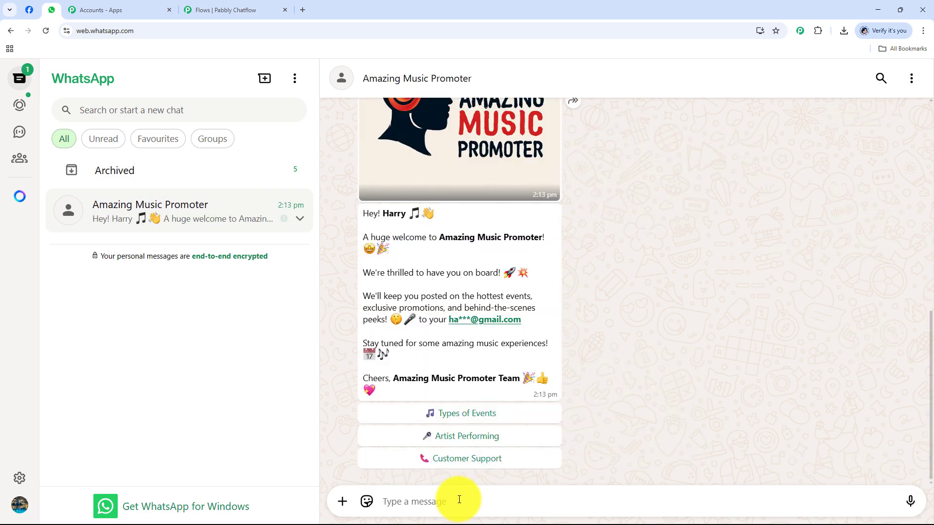
scroll(632, 297, "up", 3)
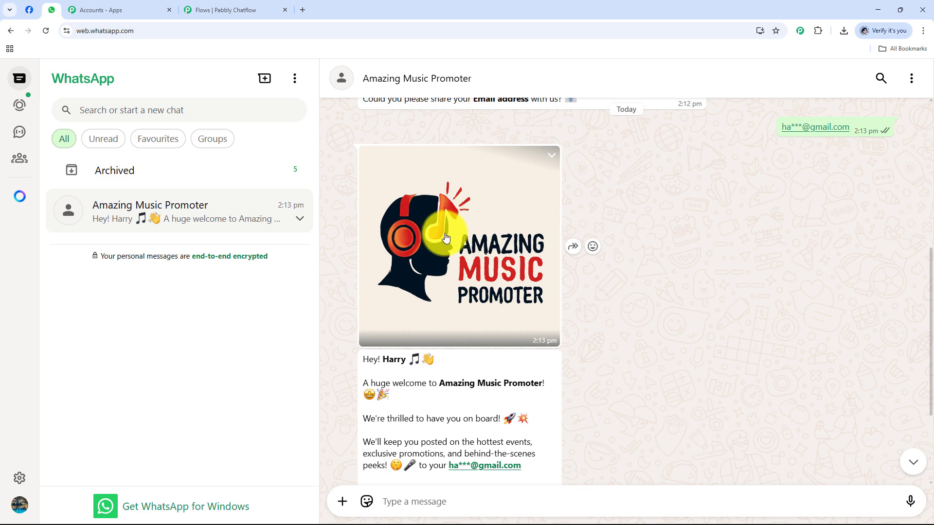
scroll(445, 238, "down", 3)
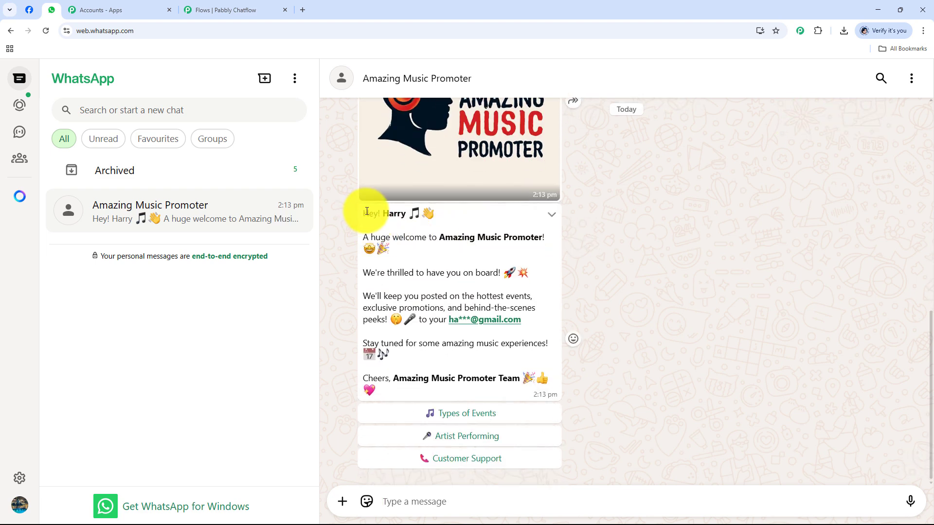
left_click_drag(365, 212, 458, 338)
left_click(458, 338)
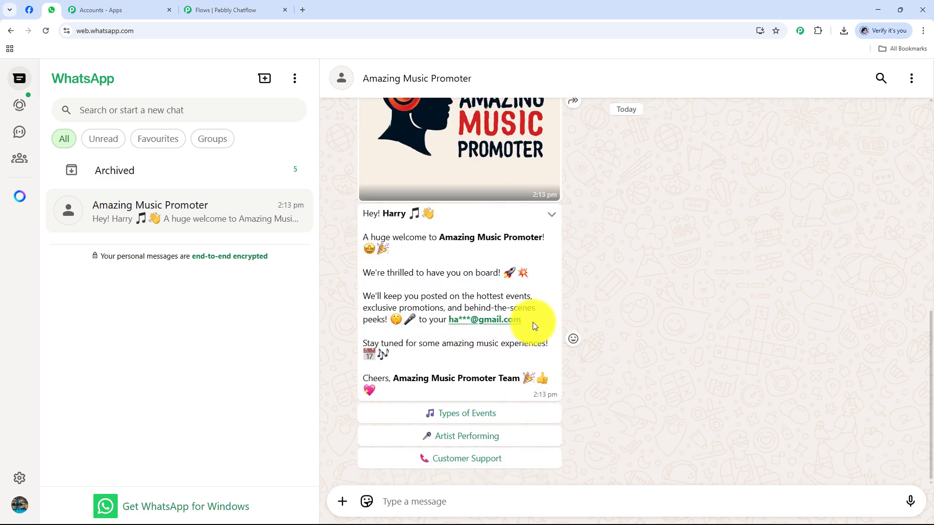
left_click_drag(532, 323, 453, 322)
left_click(443, 338)
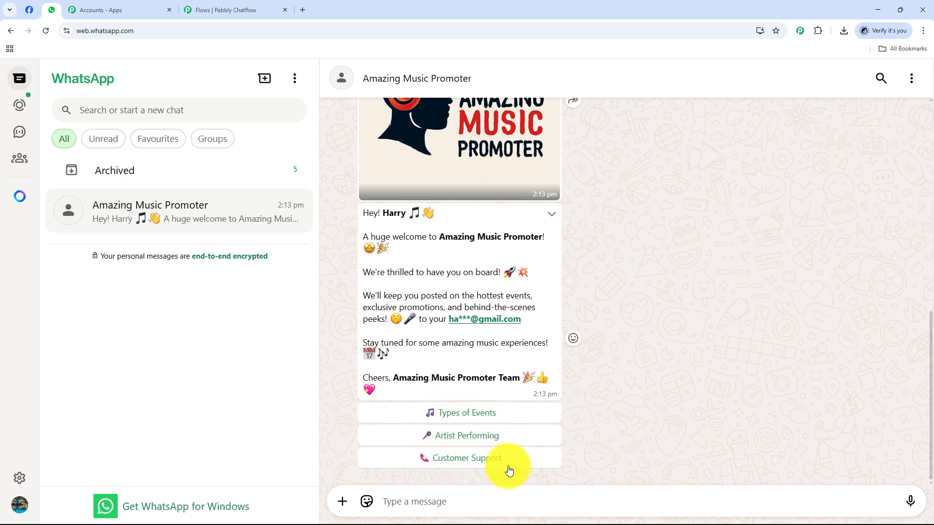
Step: Choose the Types of Events reply option, read its answer, and request the Artist Performing information
left_click(477, 417)
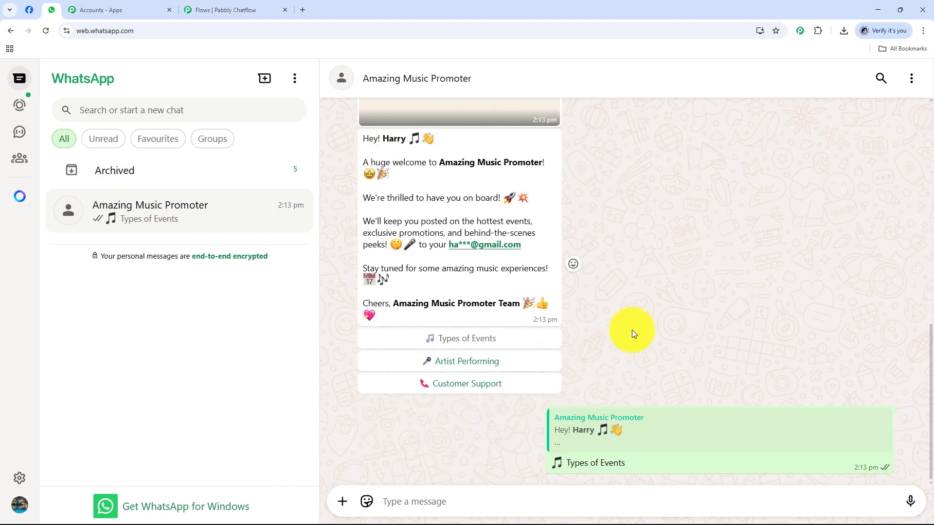
left_click_drag(380, 259, 442, 262)
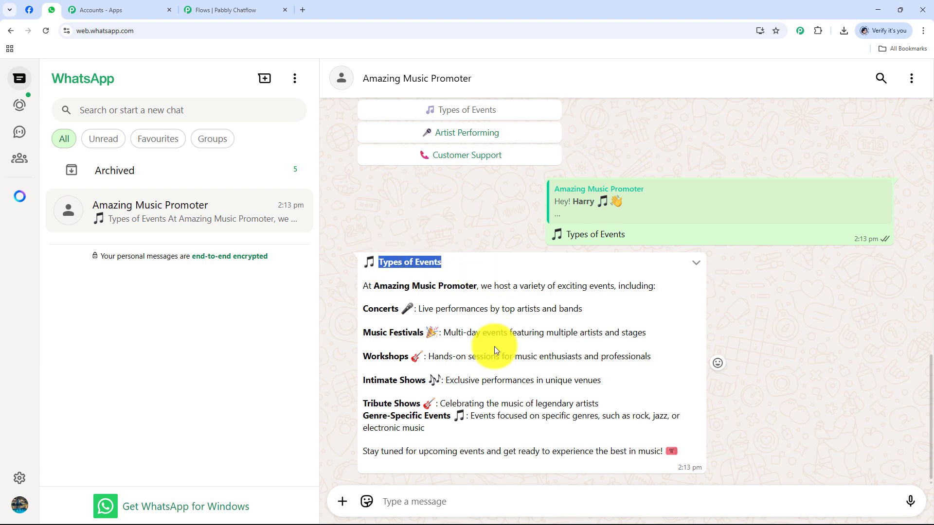
left_click(494, 347)
scroll(494, 347, "up", 3)
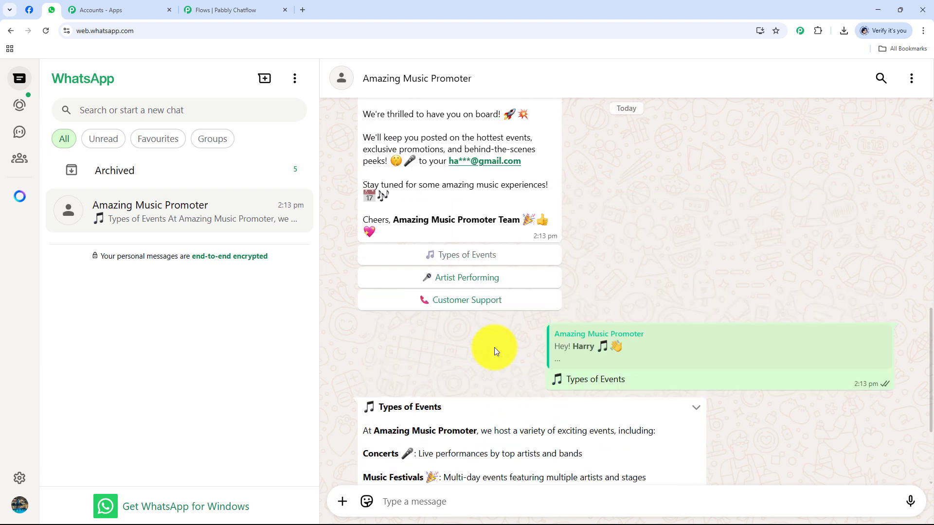
left_click(488, 283)
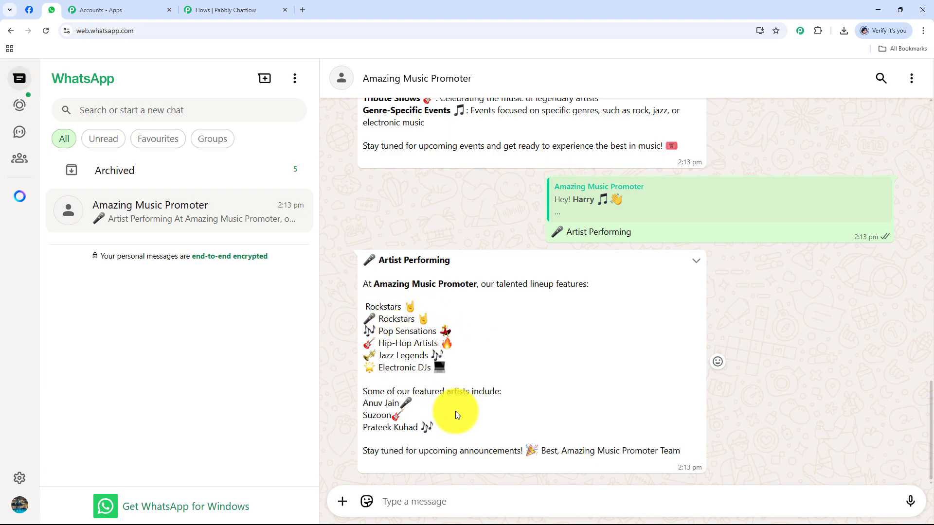
Step: Choose the Customer Support option in the welcome message and review the contact details in the reply
scroll(460, 402, "up", 10)
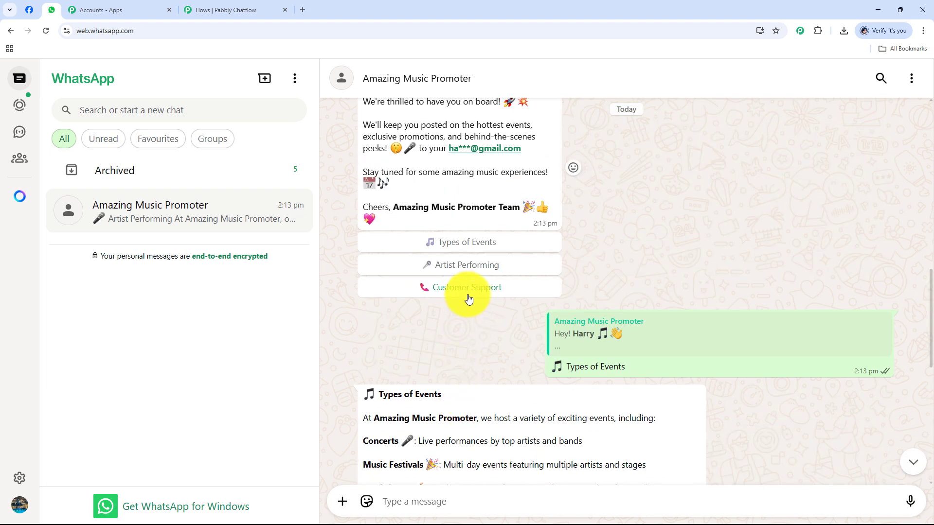
left_click(466, 292)
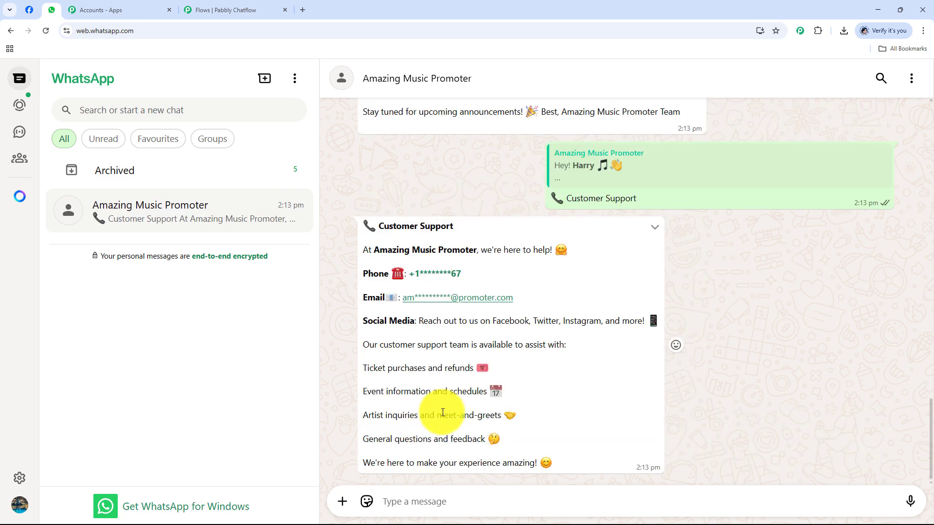
left_click_drag(471, 275, 415, 275)
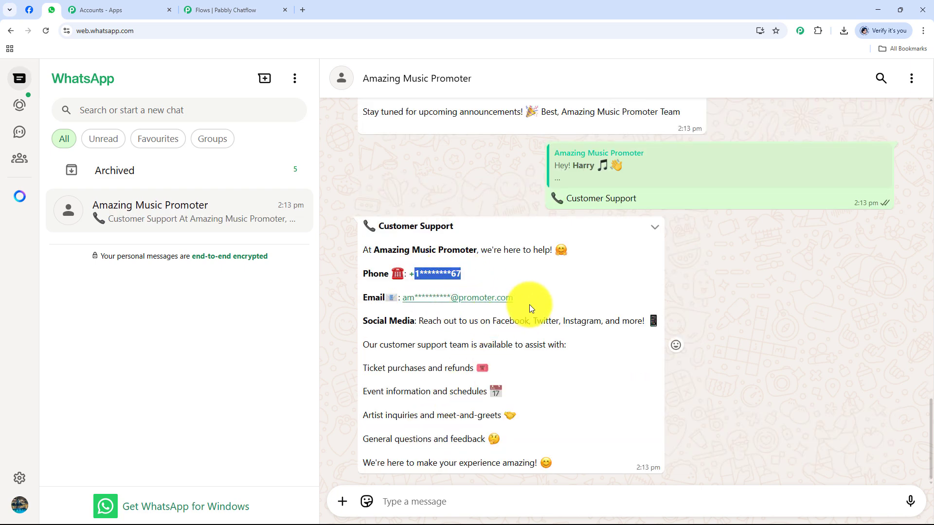
left_click_drag(529, 304, 398, 291)
left_click(551, 292)
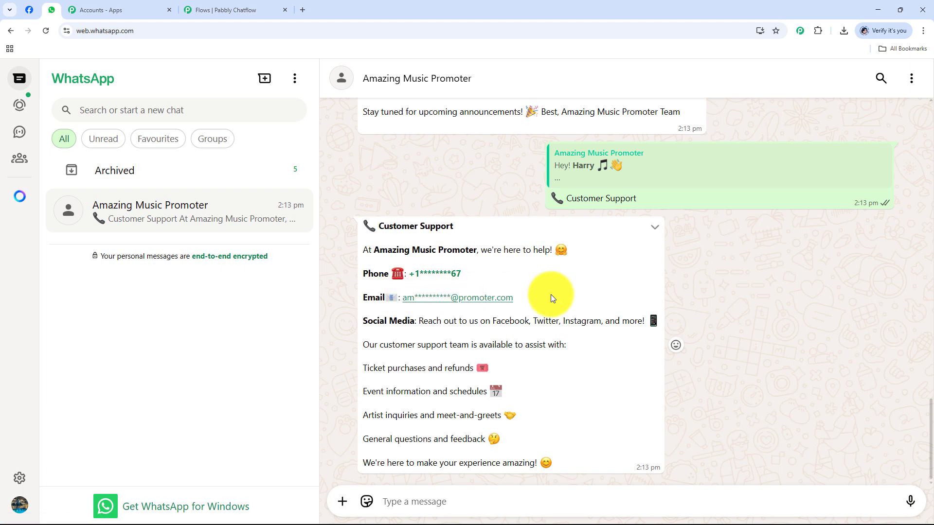
scroll(551, 293, "up", 4)
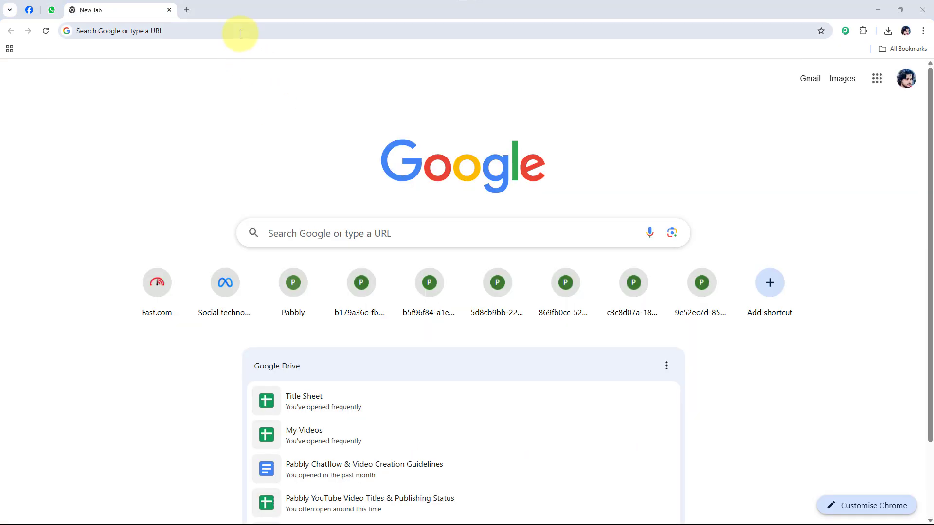
Step: Open the Pabbly Chatflow website at pabbly.com/chatflow in the browser
left_click(241, 32)
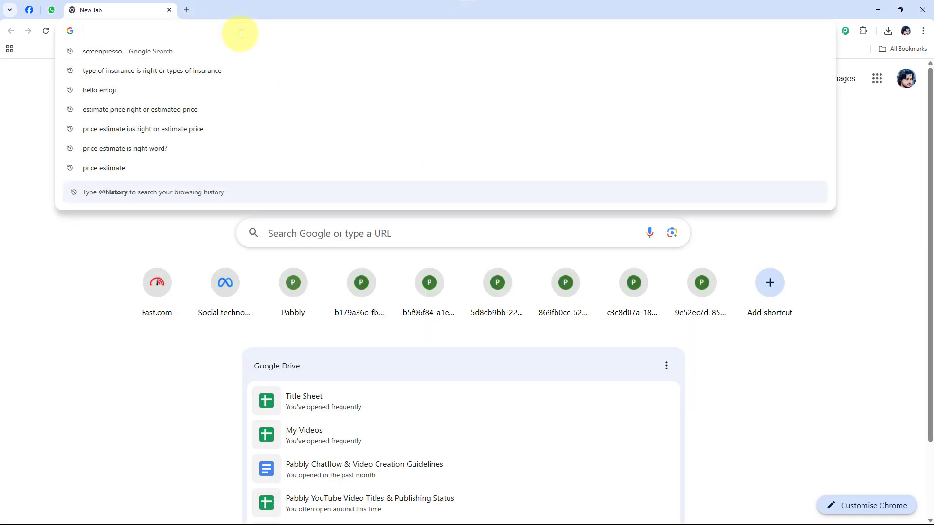
type("pabbly")
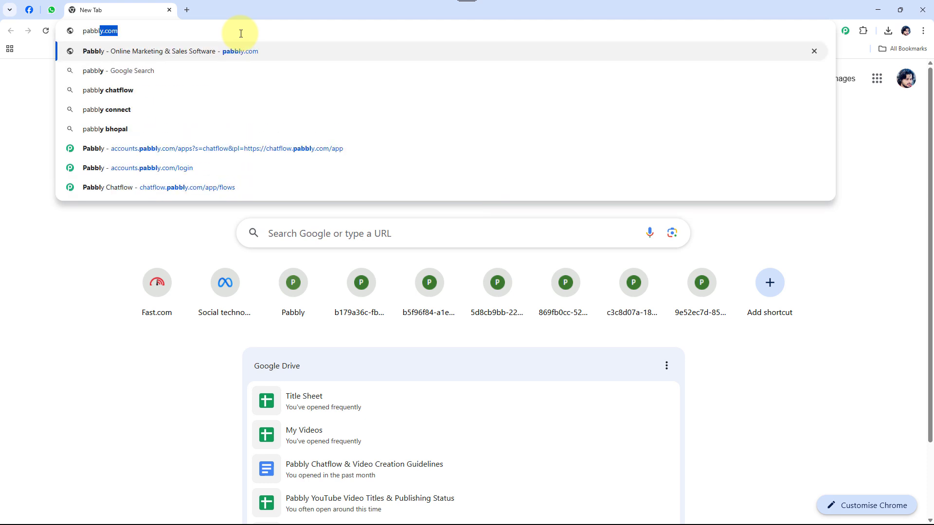
type(".com/")
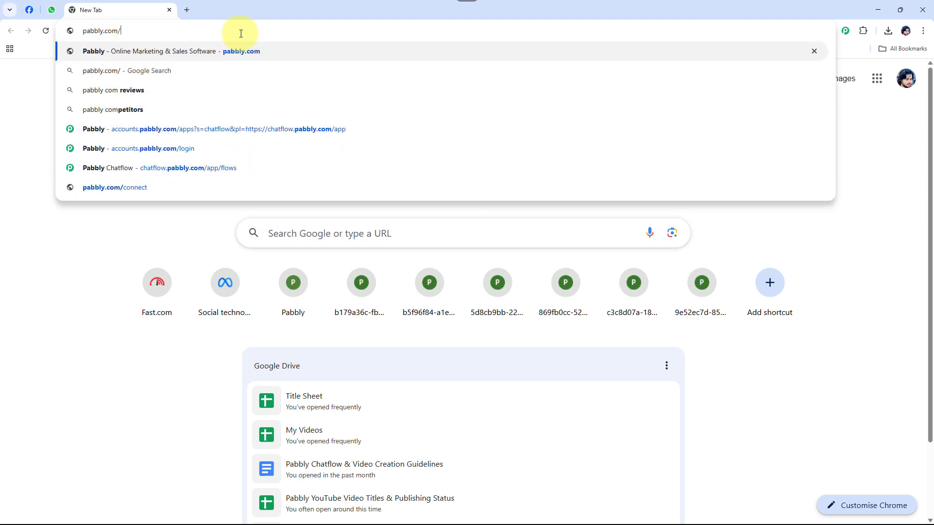
key("Return")
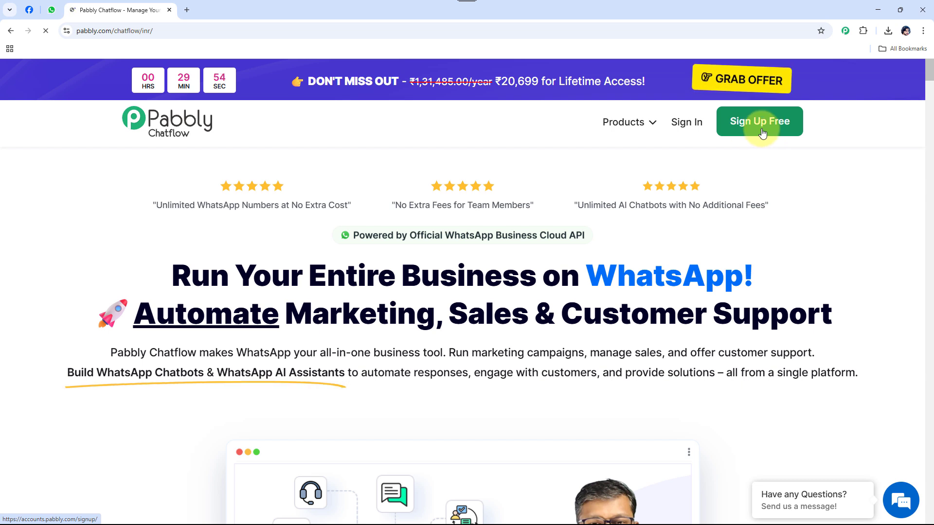
Step: Sign in to the Pabbly account and access the Pabbly Chatflow app from All Pabbly Apps
left_click(686, 124)
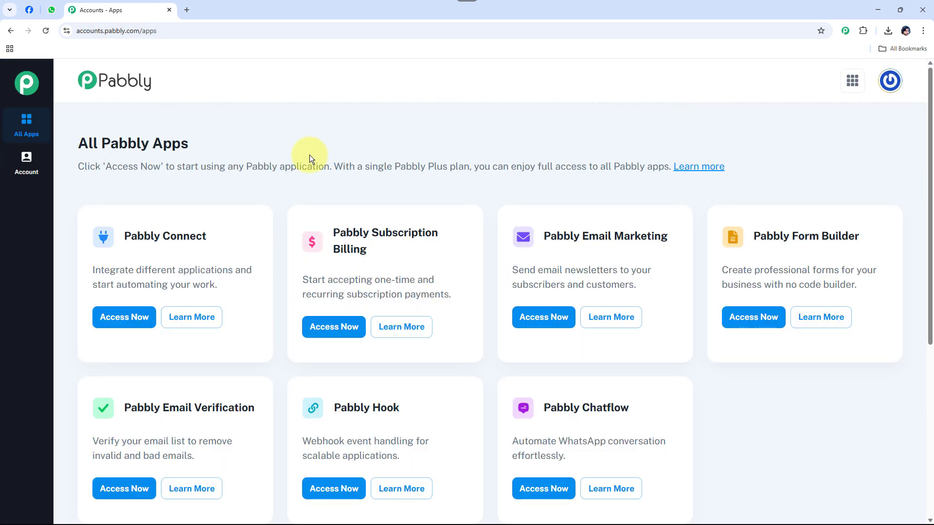
scroll(310, 155, "down", 5)
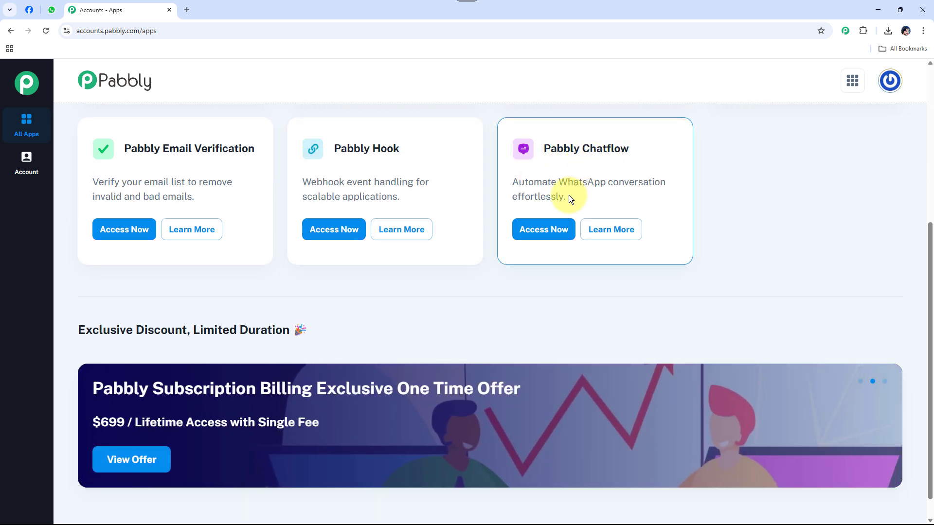
left_click(545, 235)
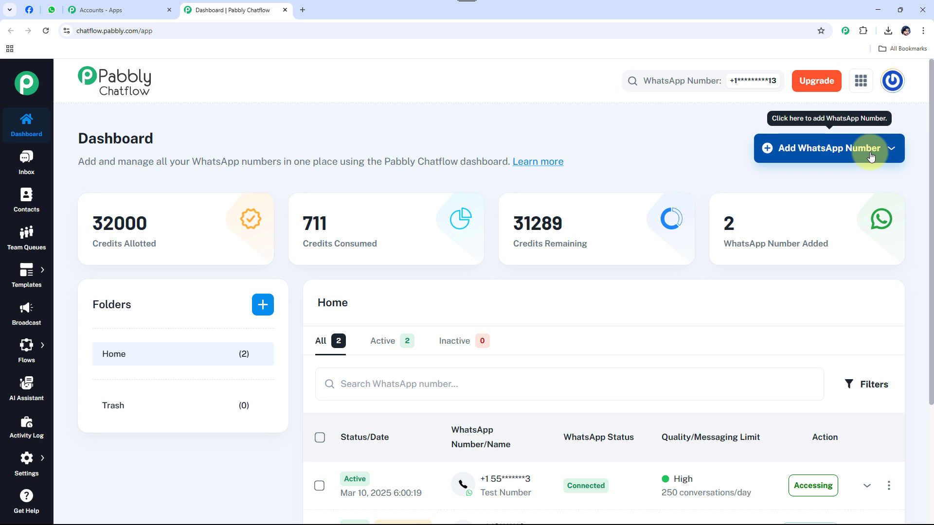
Step: View the connection methods for adding a WhatsApp number and examine the list of numbers already added
left_click(818, 155)
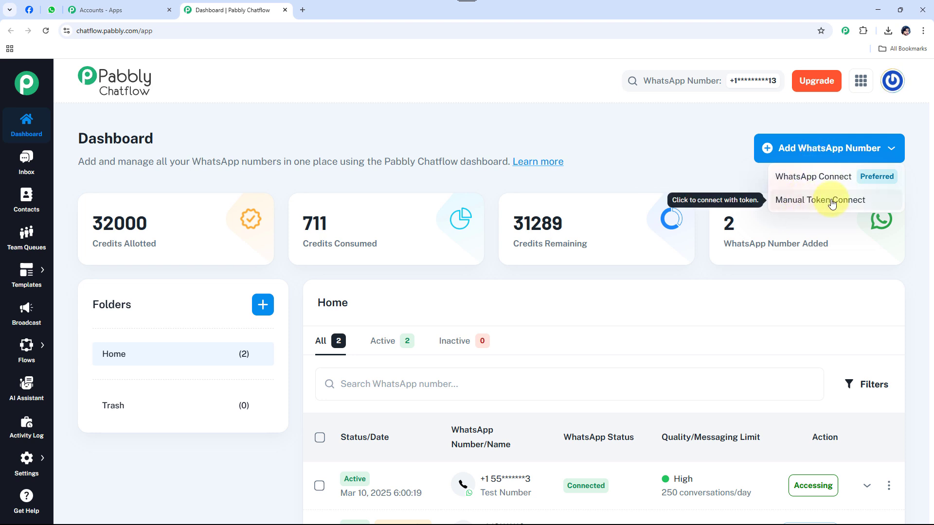
left_click(740, 146)
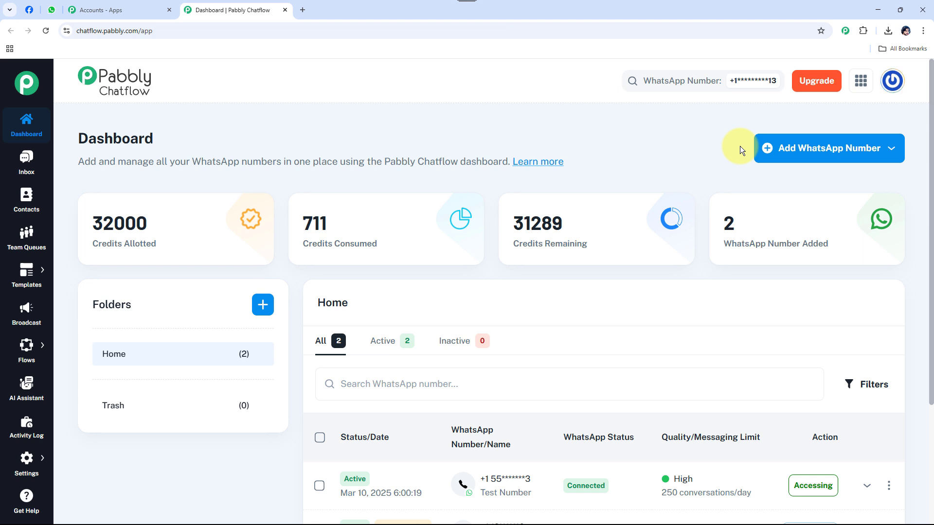
scroll(547, 182, "down", 3)
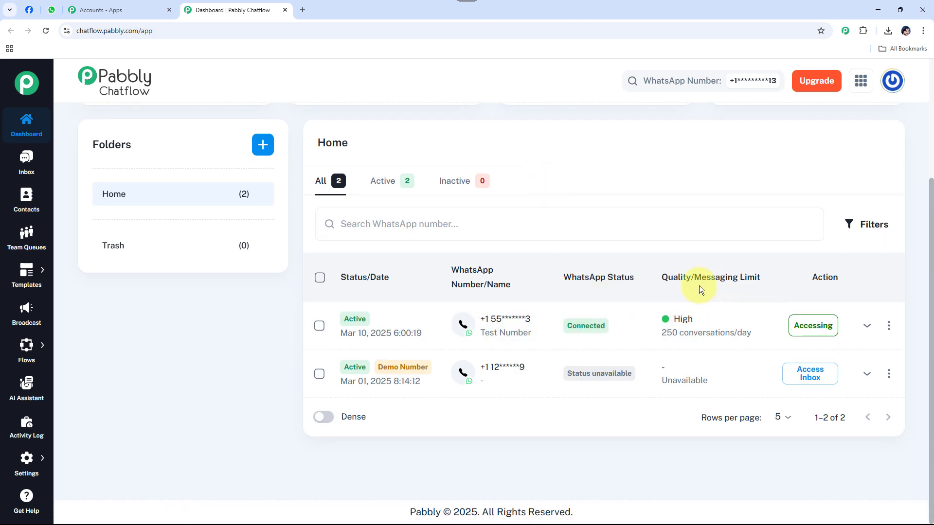
mouse_move(689, 325)
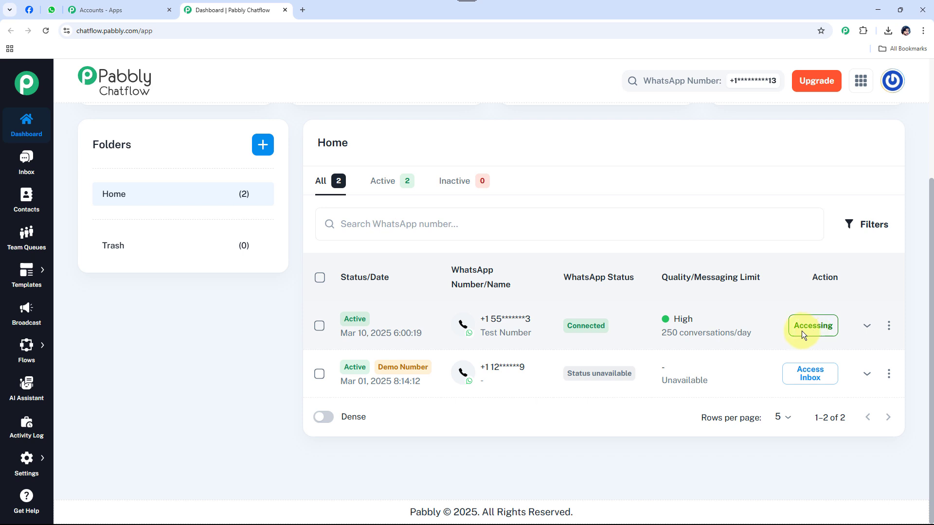
Step: Examine the Folders section on the dashboard for managing WhatsApp numbers
scroll(275, 273, "up", 3)
double_click(118, 305)
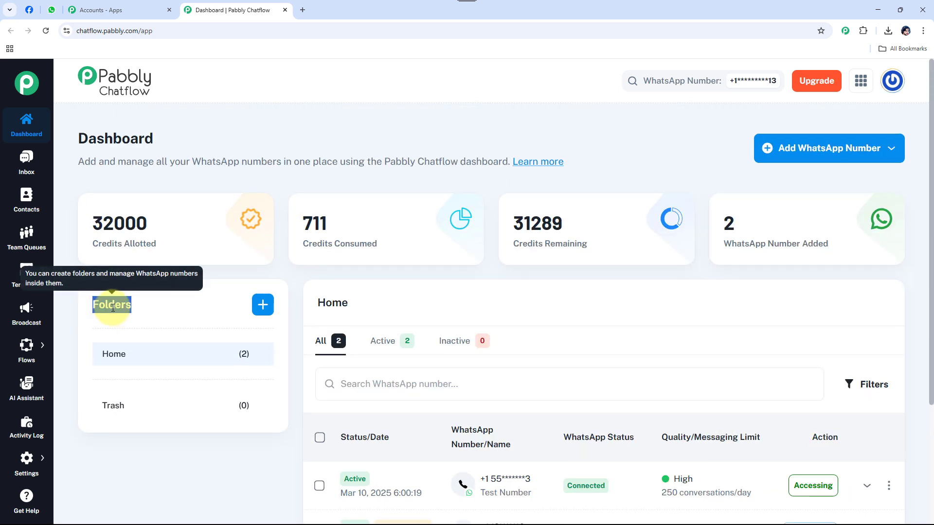
left_click(165, 308)
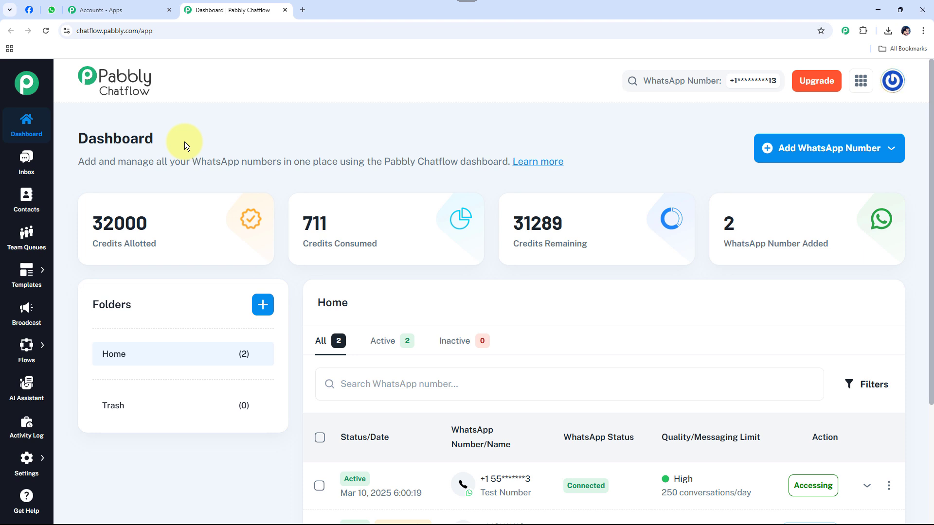
Step: Open the Flow Builder page and review the total flows figure
mouse_move(27, 357)
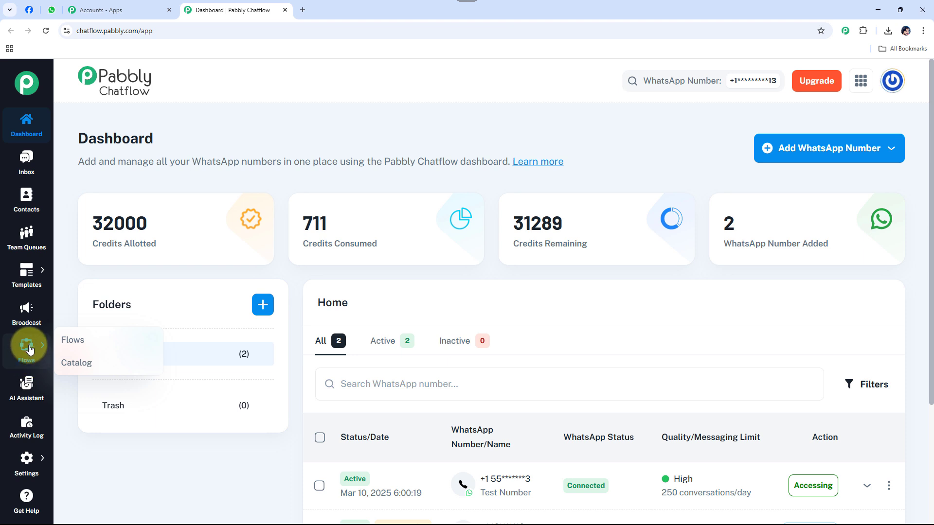
left_click(74, 341)
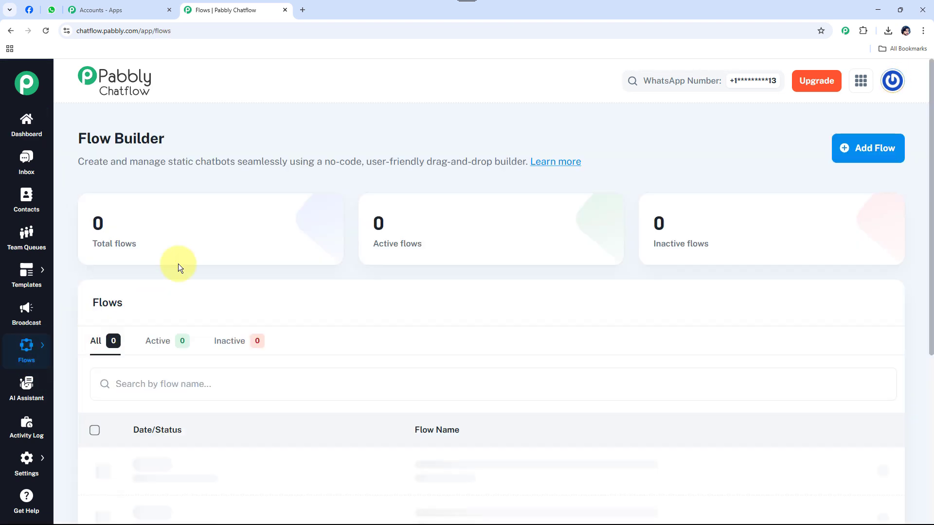
left_click_drag(79, 139, 186, 140)
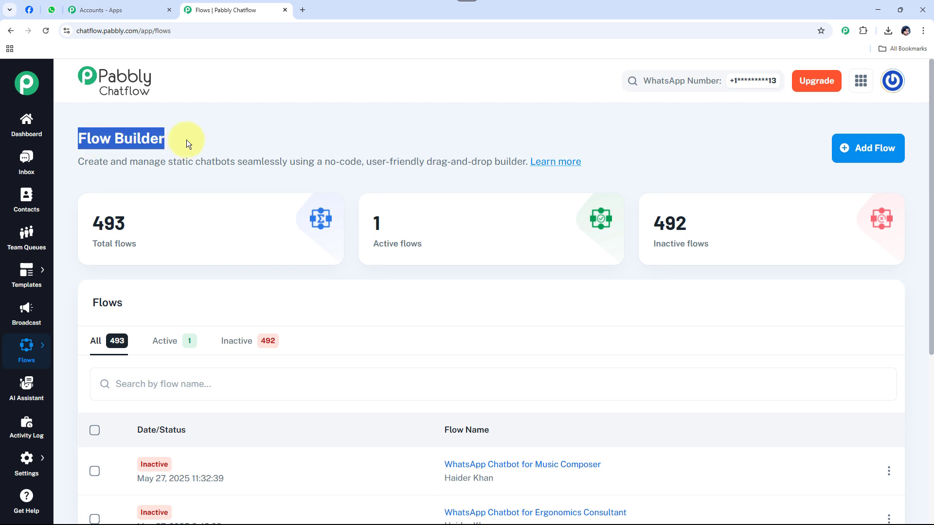
left_click(272, 139)
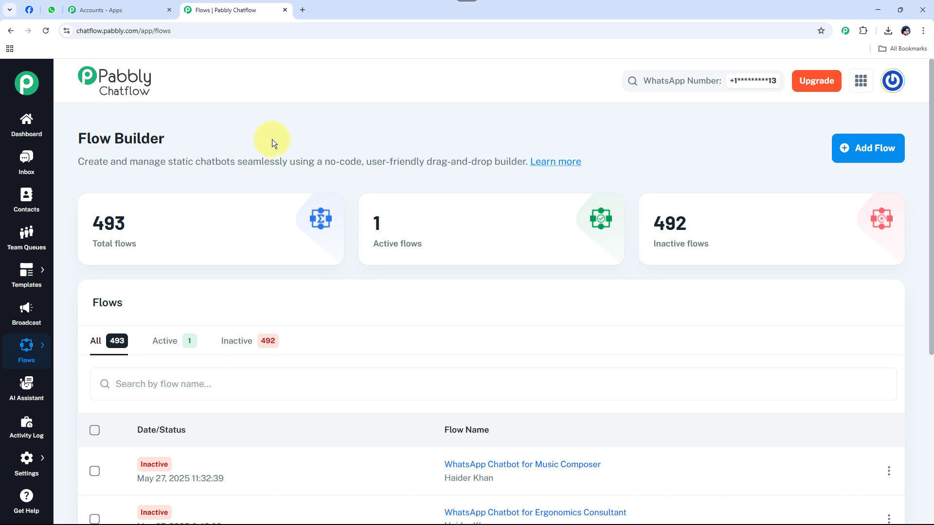
double_click(106, 223)
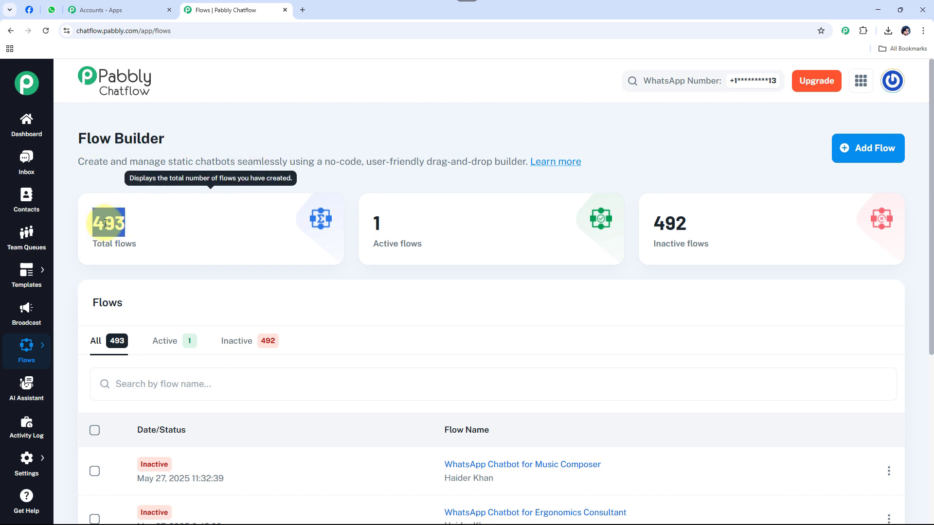
left_click(153, 232)
left_click_drag(93, 246, 142, 239)
left_click(154, 234)
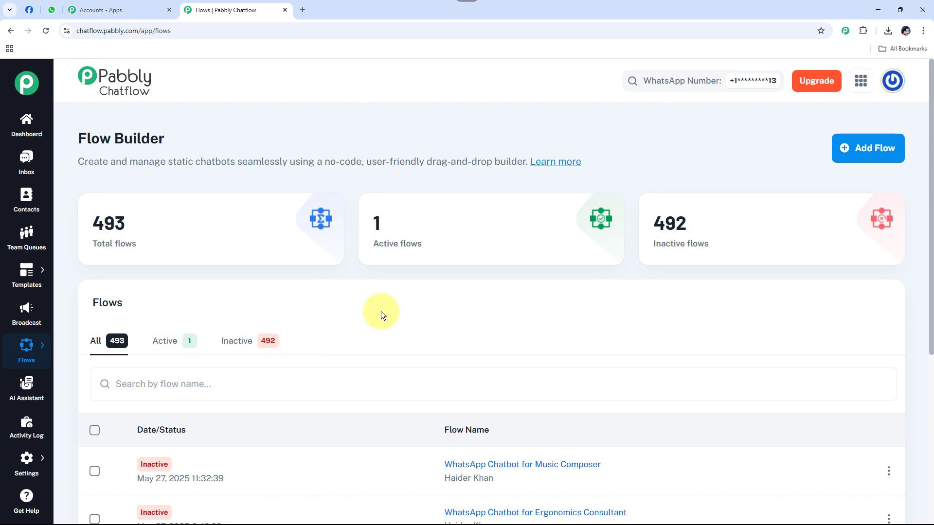
Step: Create a new flow and name it WhatsApp Chatbot for Music Promoter Business
left_click(873, 160)
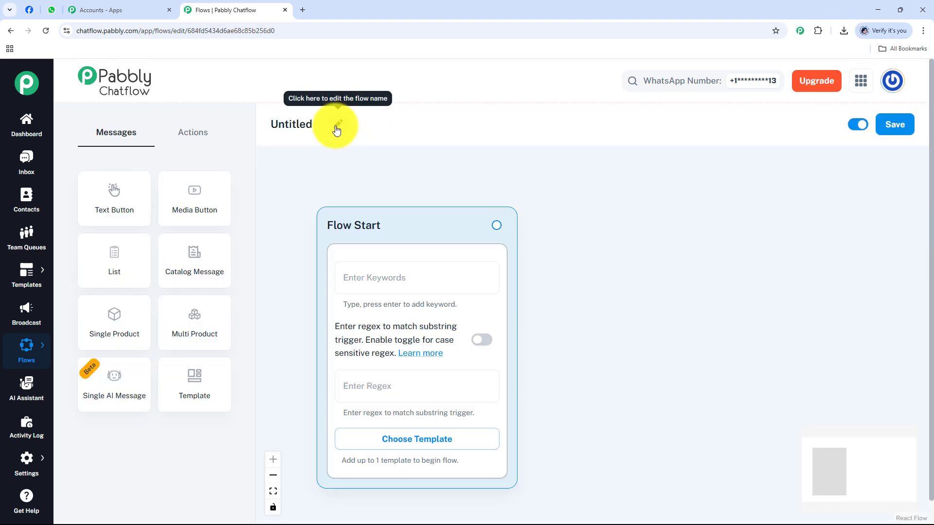
left_click(336, 128)
type("WhatsApp Chatbot for Music Promoter Business")
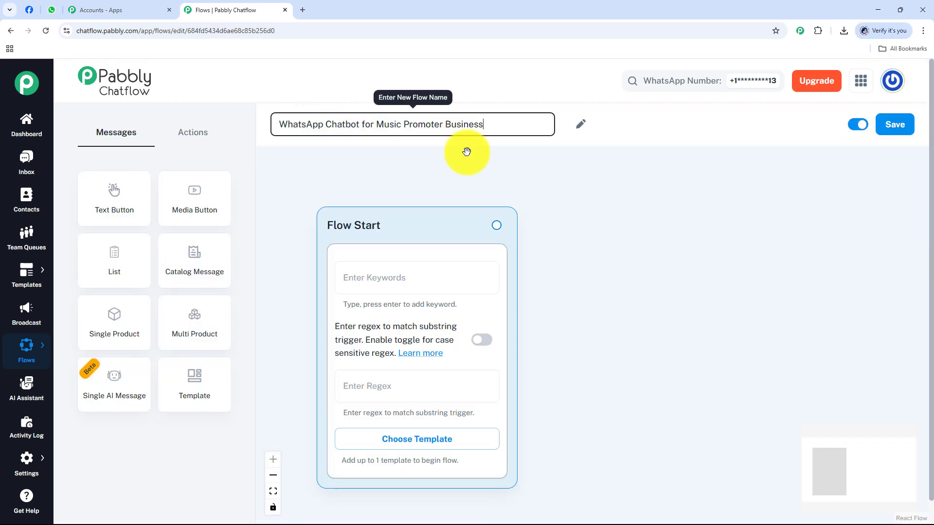
left_click(626, 141)
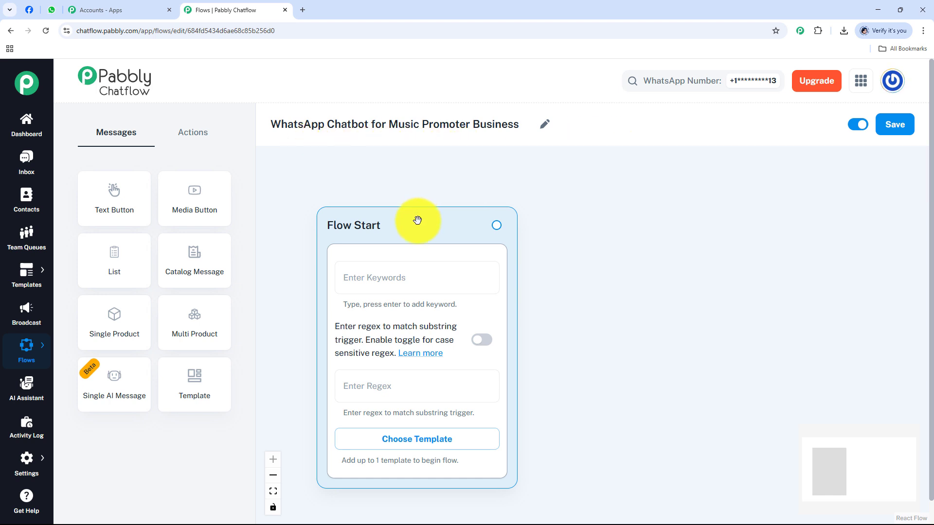
Step: View the approved templates available for beginning the flow from the Flow Start node, and close the list
left_click_drag(418, 220, 417, 188)
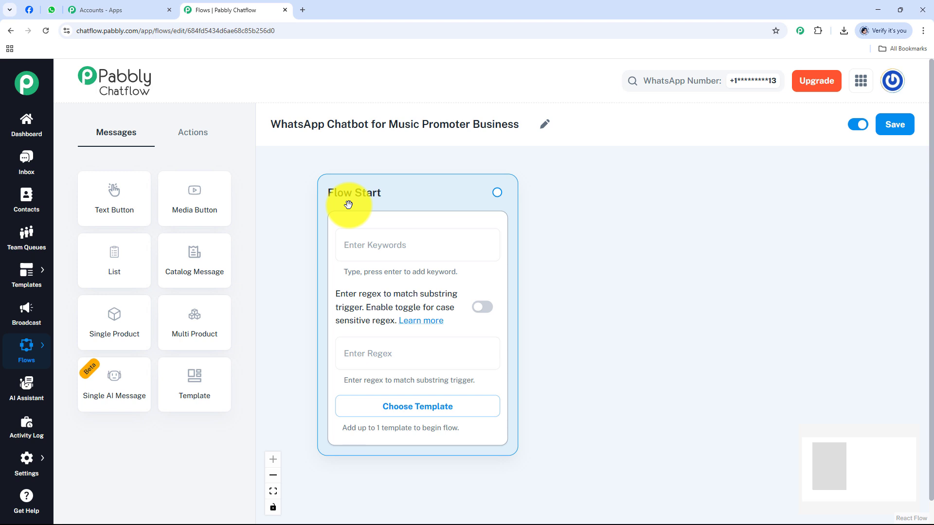
left_click(359, 244)
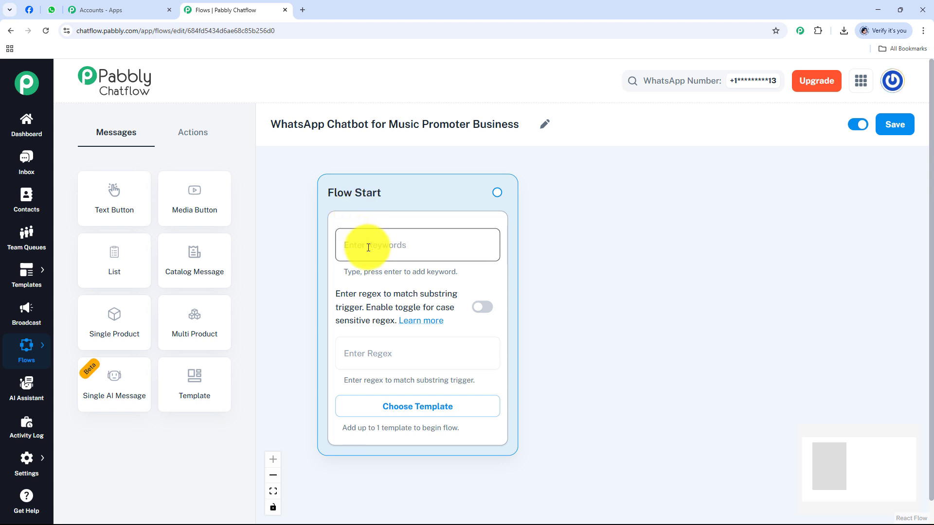
left_click(404, 407)
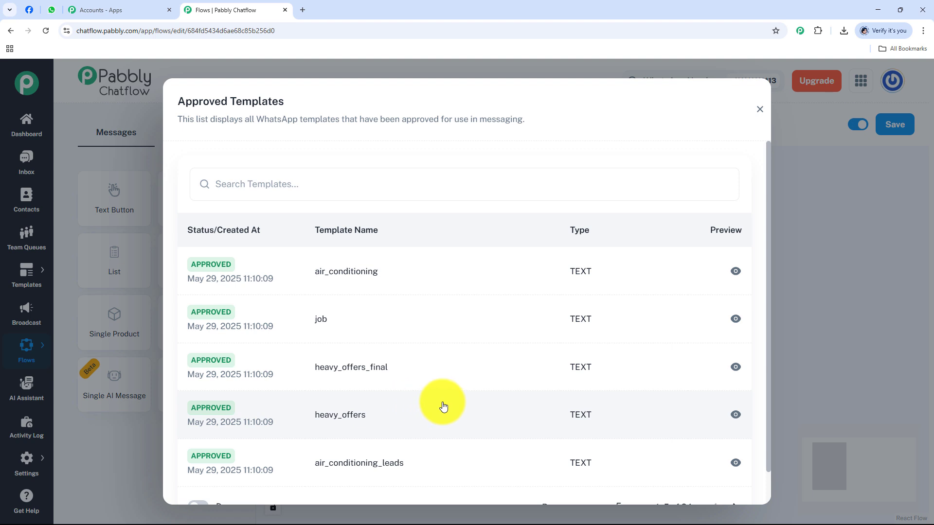
left_click(759, 109)
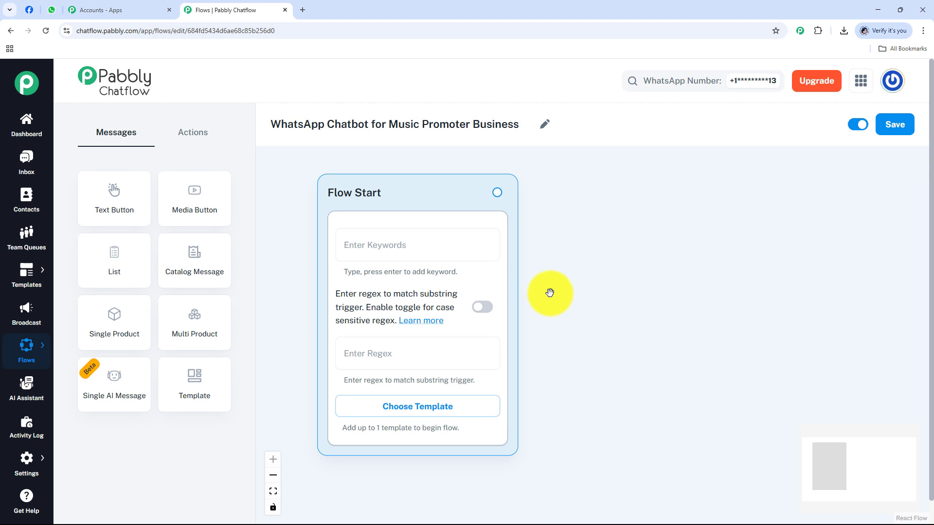
Step: Set the Flow Start trigger regex to [\s\S]+ with case-sensitive matching left off
left_click_drag(423, 177, 406, 166)
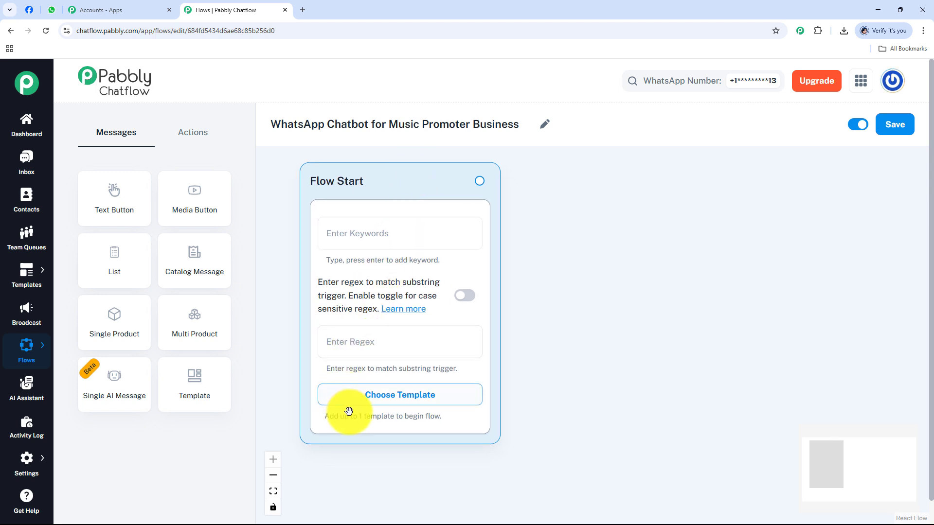
left_click(379, 345)
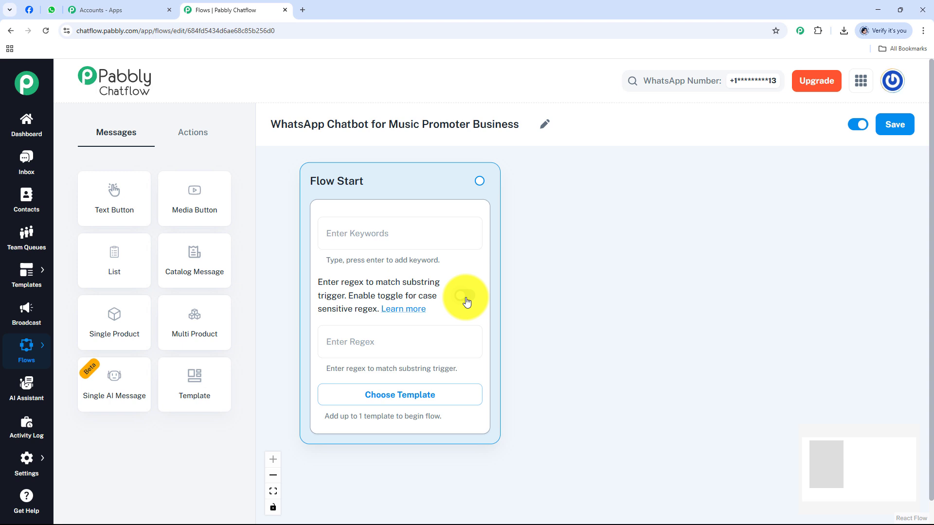
left_click(376, 342)
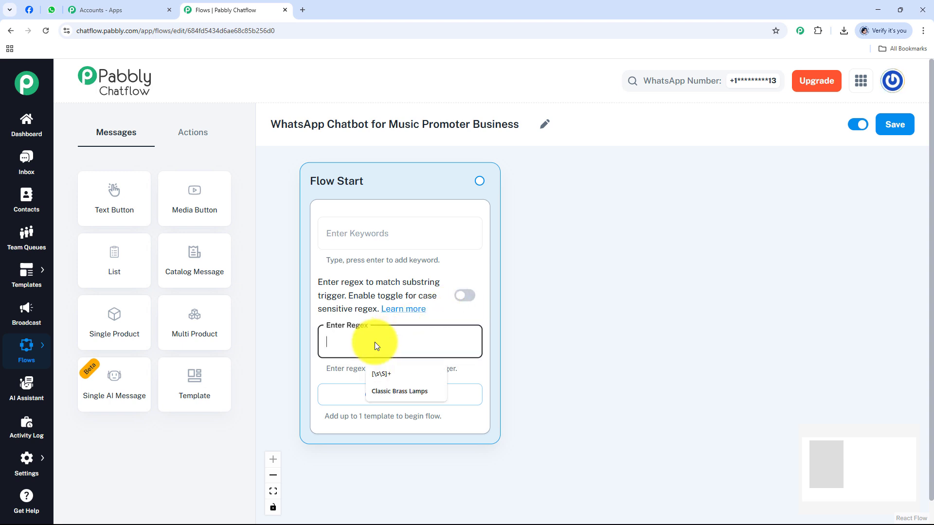
left_click(389, 376)
key("ctrl+a")
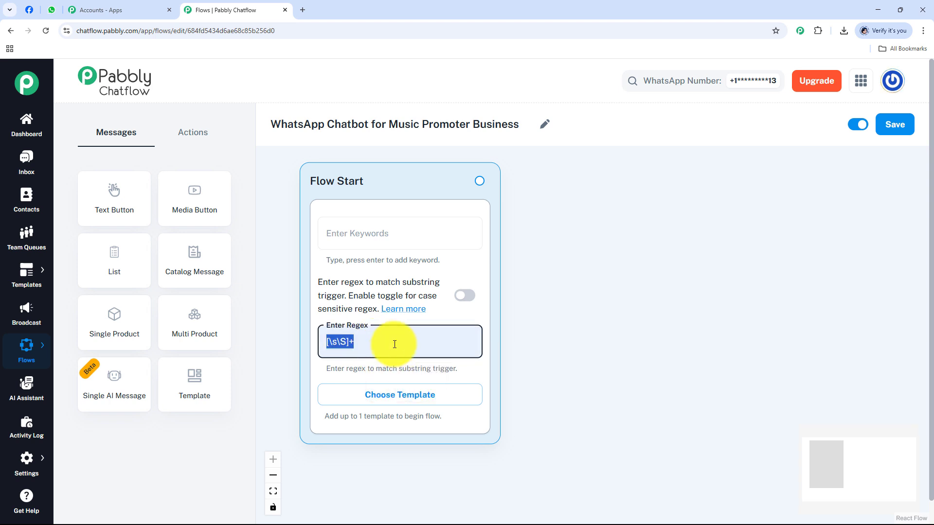
key("ctrl+x")
key("ctrl+v")
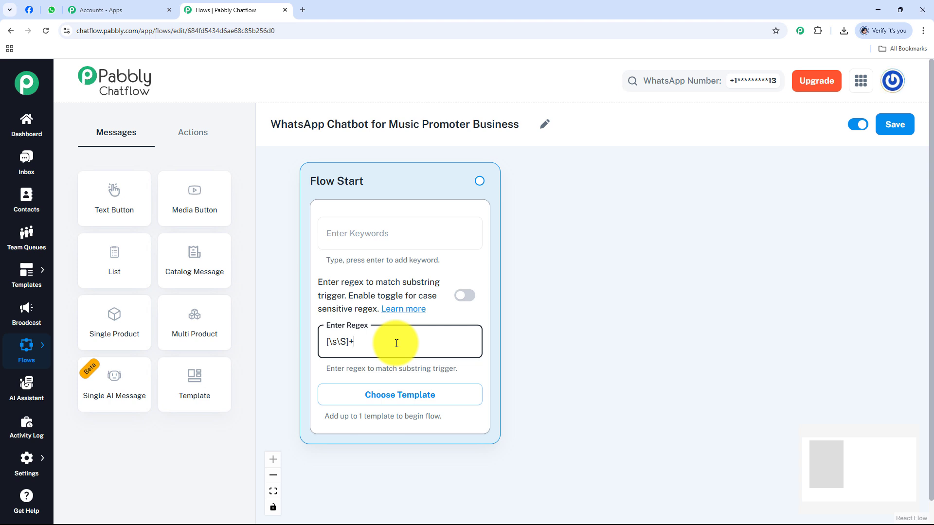
Step: Try Hey as a trigger keyword in the Flow Start node and remove it
left_click(412, 232)
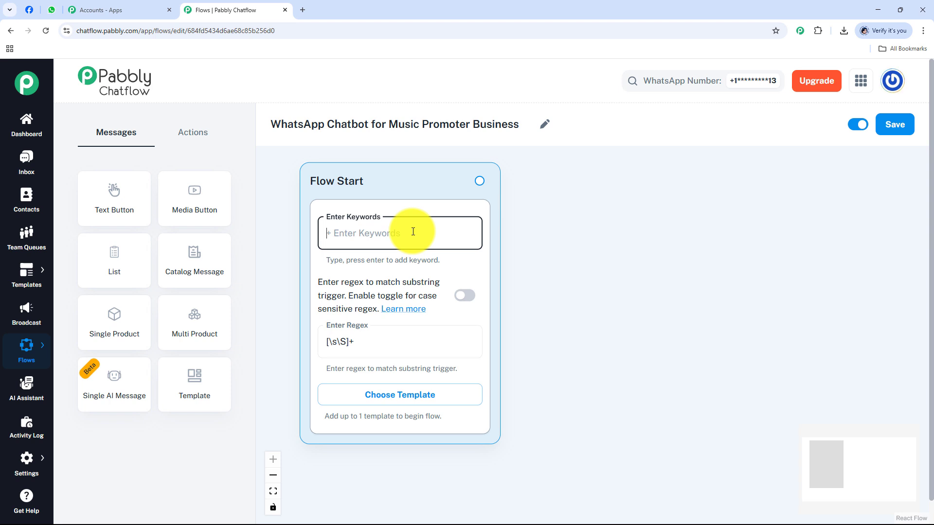
type("Hey")
key("Return")
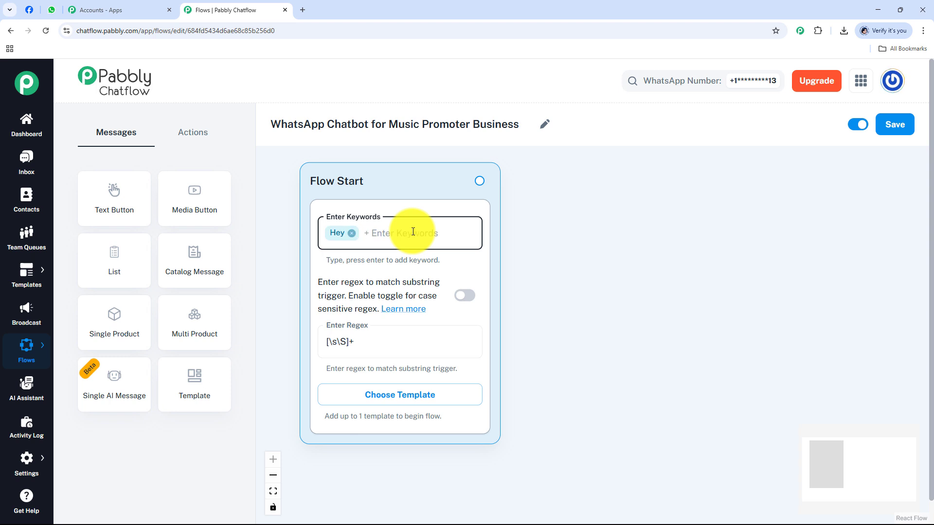
key("BackSpace")
left_click(562, 270)
Step: Re-enter [\s\S]+ as the substring trigger regex in the Flow Start node
left_click(353, 348)
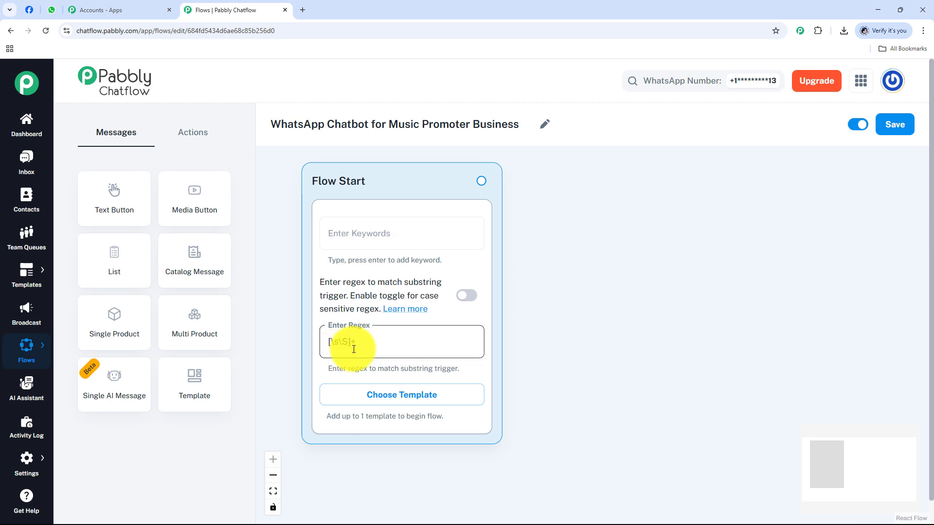
key("ctrl+v")
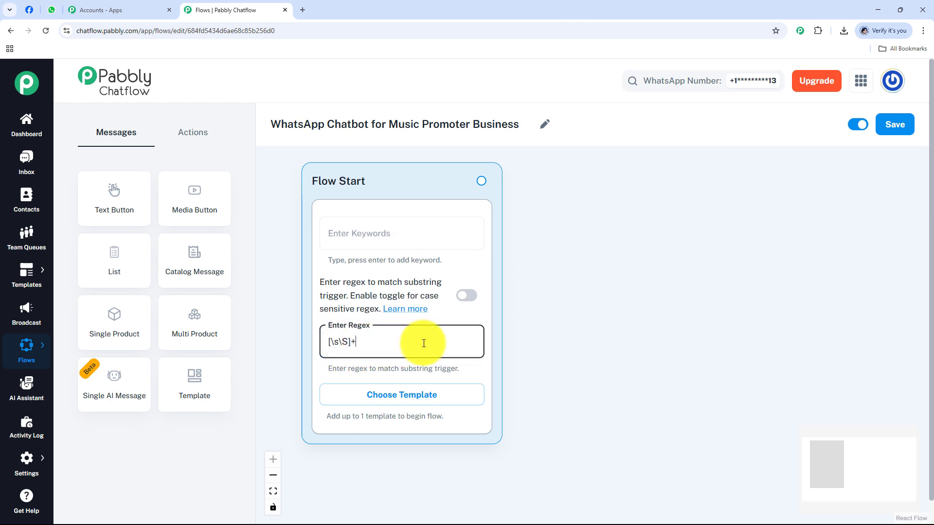
left_click(614, 273)
Step: Add two Ask Question action nodes and line them up beside the Flow Start node
left_click_drag(409, 188, 381, 196)
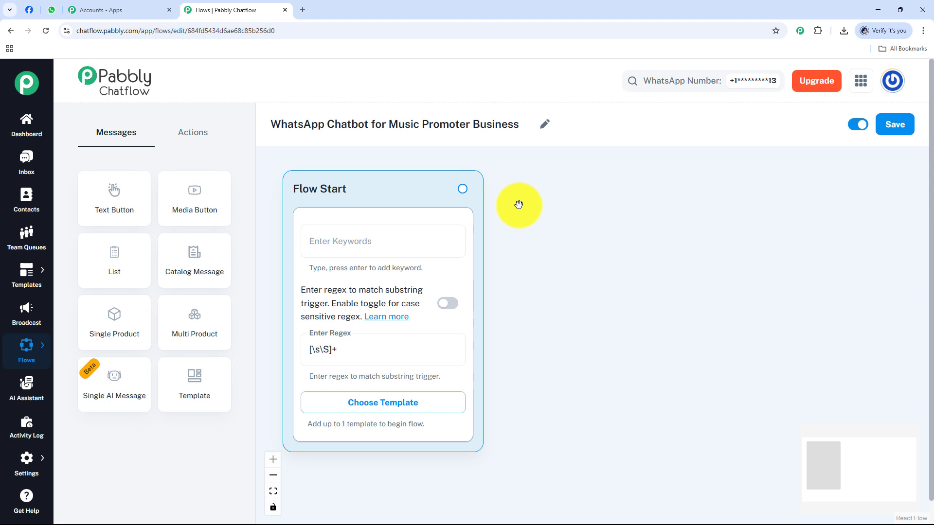
scroll(517, 207, "down", 2)
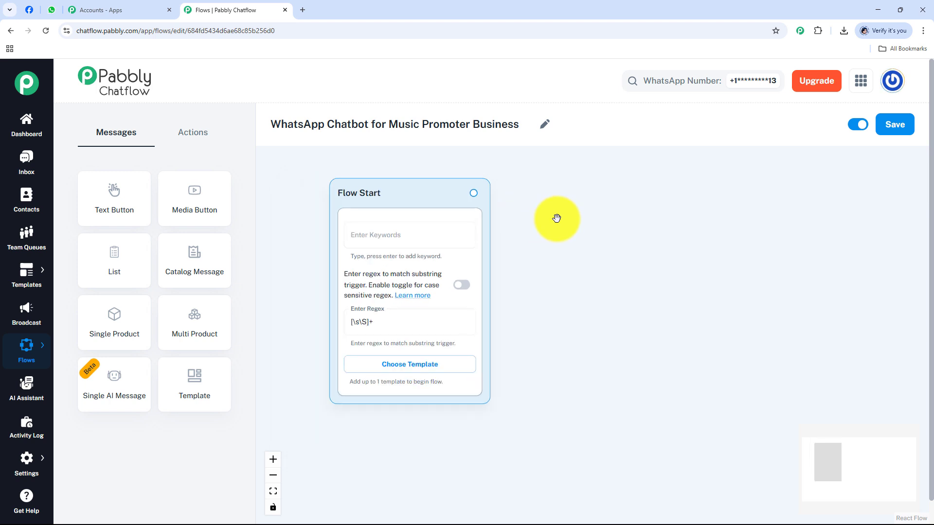
left_click_drag(553, 217, 510, 227)
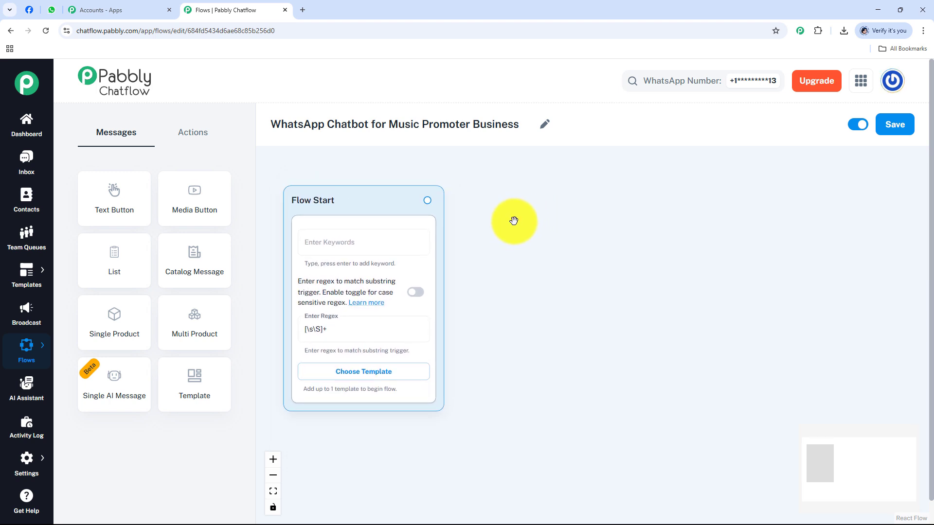
left_click(206, 133)
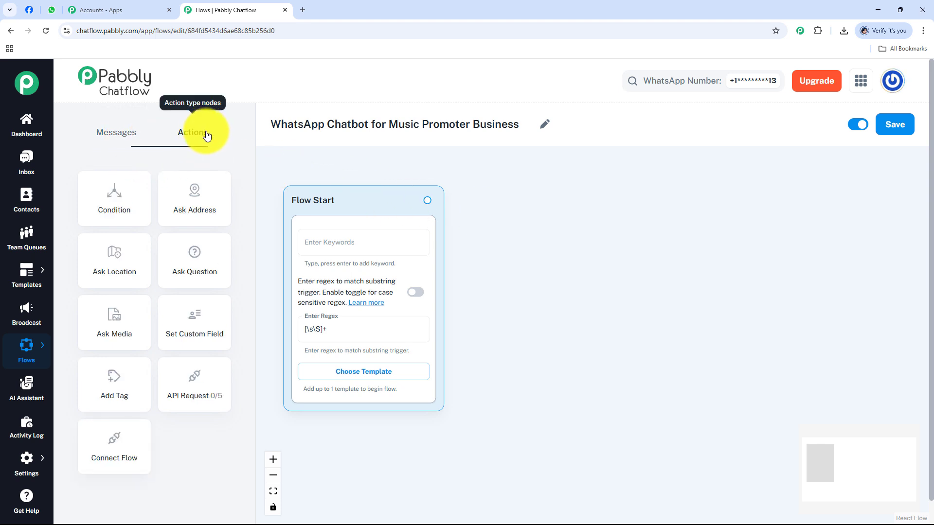
left_click(195, 263)
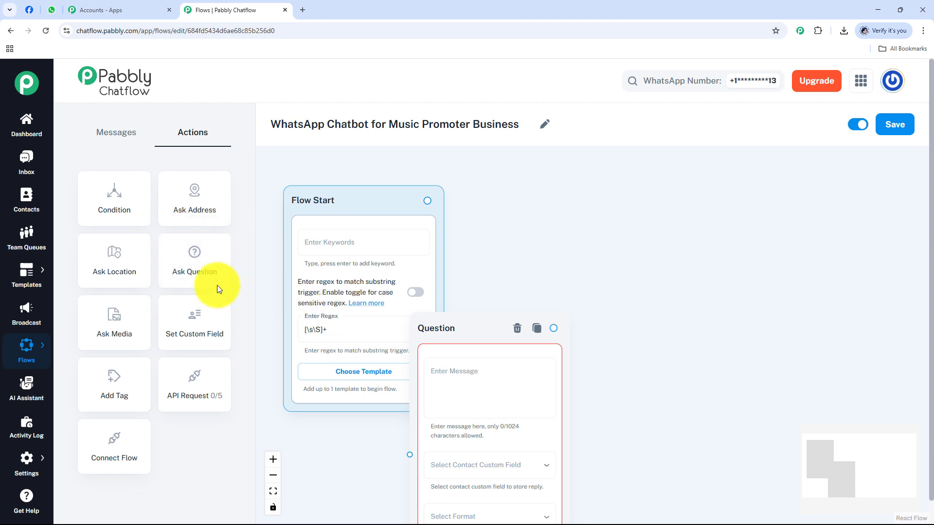
left_click_drag(458, 334, 705, 200)
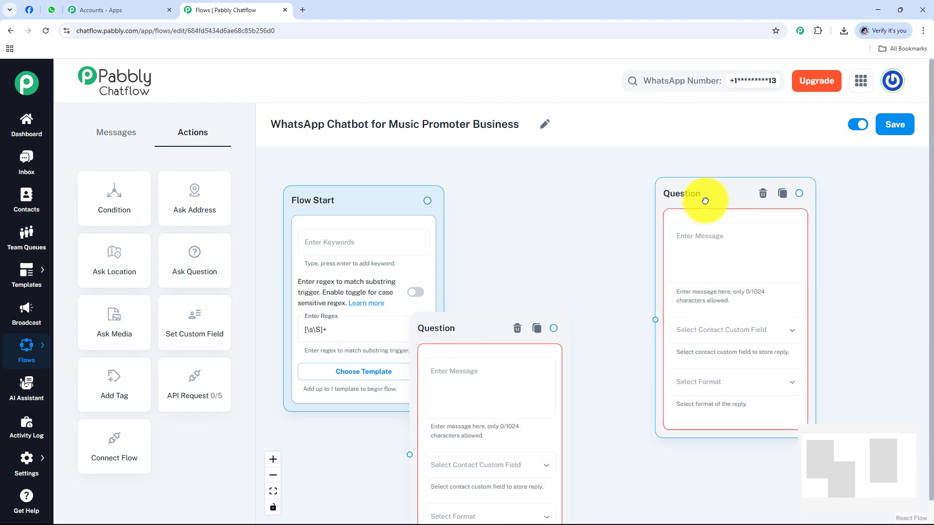
left_click_drag(462, 327, 534, 200)
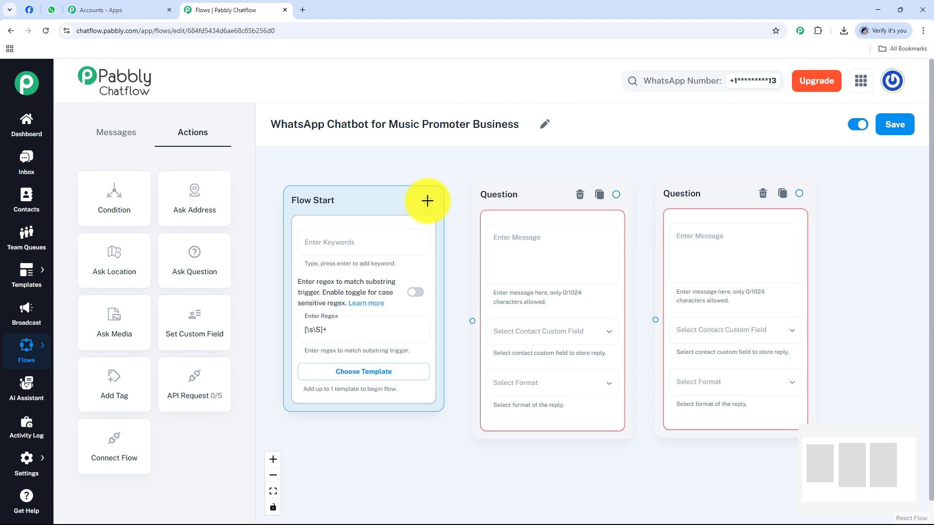
Step: Connect Flow Start to the first Question node and the first Question node to the second
left_click_drag(427, 200, 443, 235)
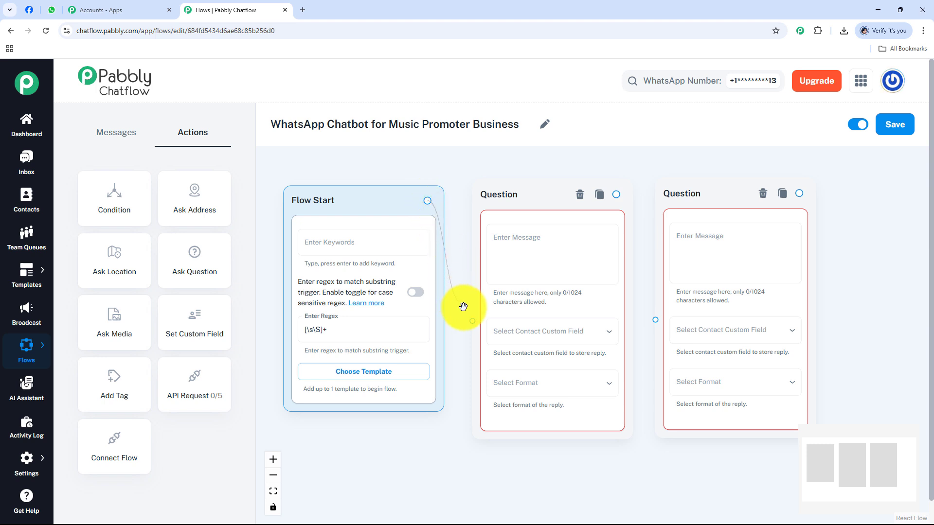
left_click_drag(463, 307, 469, 325)
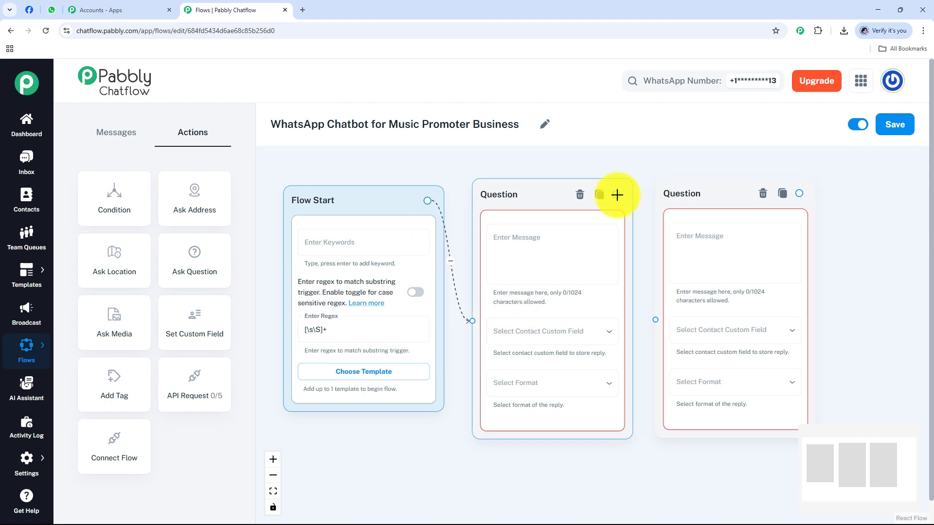
left_click_drag(622, 214, 655, 321)
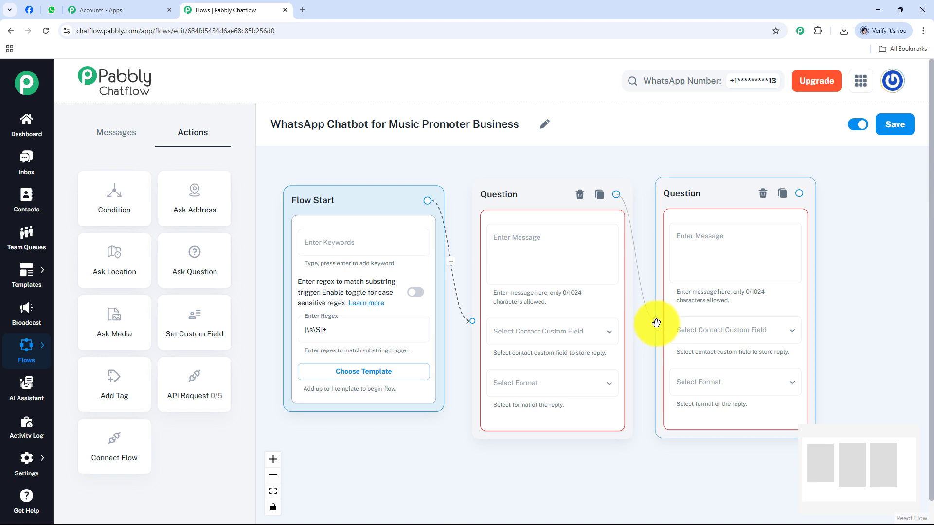
left_click_drag(687, 201, 686, 204)
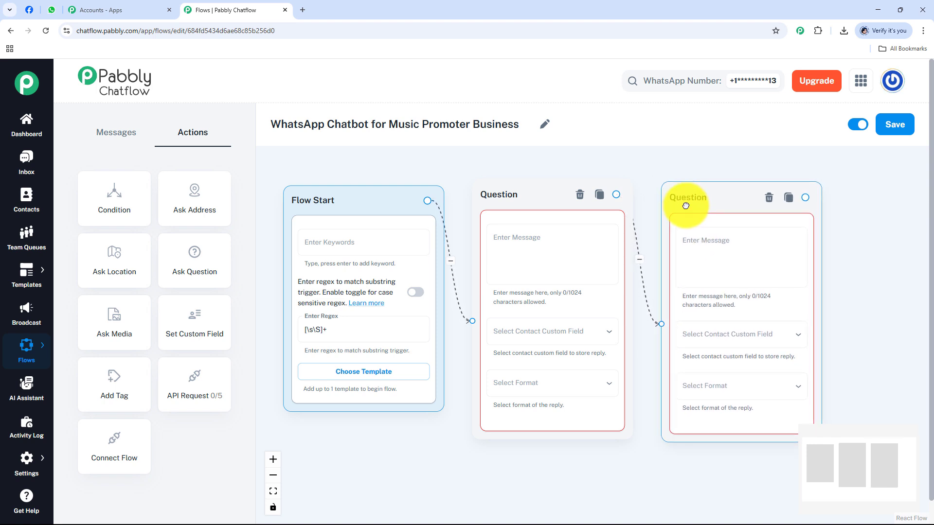
Step: Enter the *Amazing Music Promoter* welcome message asking for the customer's *name* in the first Question node
left_click(501, 271)
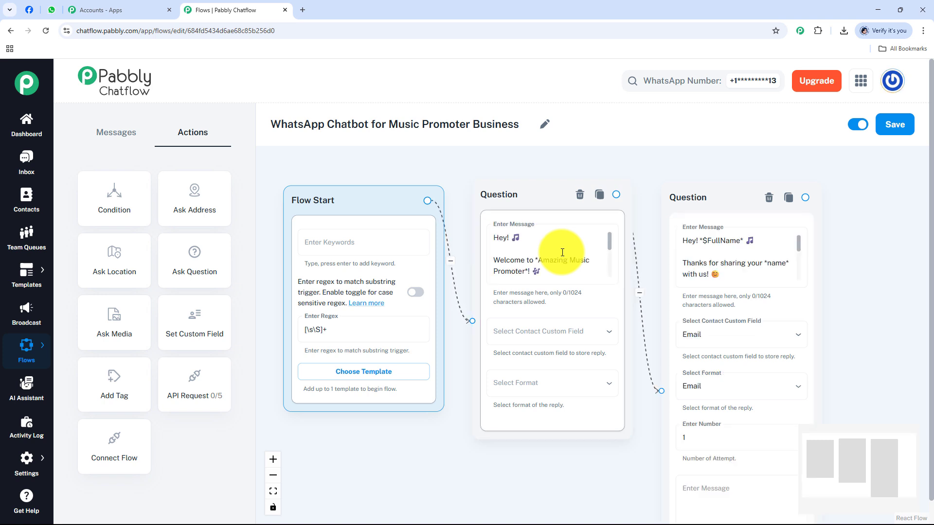
Step: Read through the first Question node's message, from the greeting and business name down to the name request
left_click(495, 239)
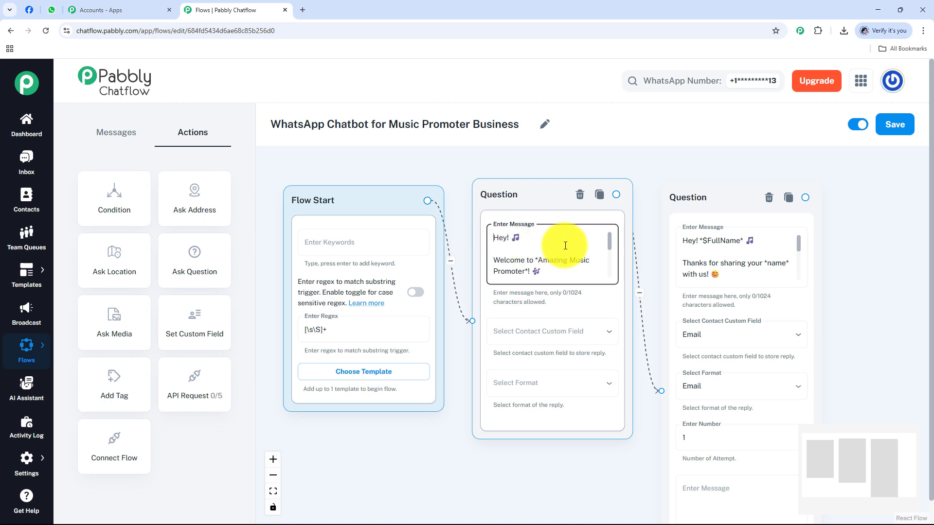
key("ctrl+shift+Right")
key("ctrl+shift+Right")
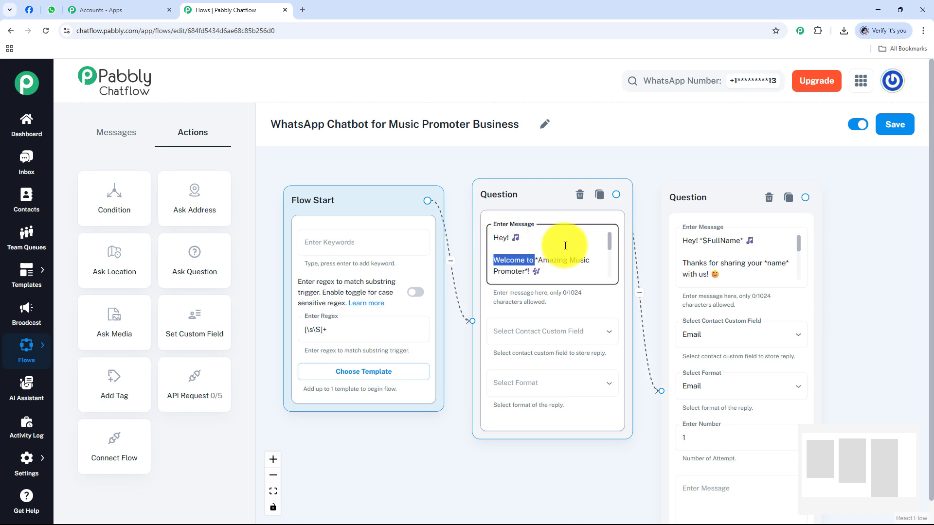
key("Right")
key("ctrl+shift+Right")
key("ctrl+shift+Right")
key("ctrl+shift+Right")
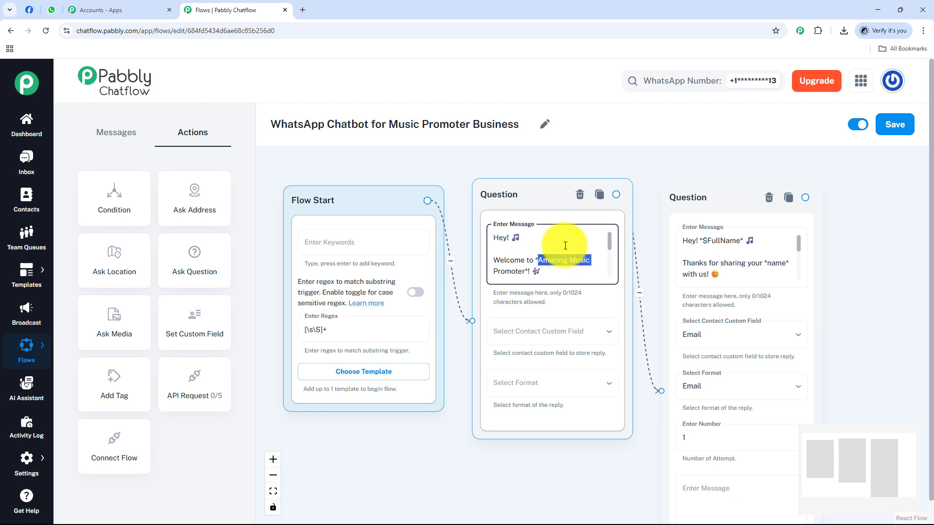
key("Left")
key("shift+Left")
key("ctrl+shift+Left")
key("ctrl+shift+Left")
key("ctrl+shift+Left")
key("Left")
key("Down")
key("Down")
key("Down")
key("Down")
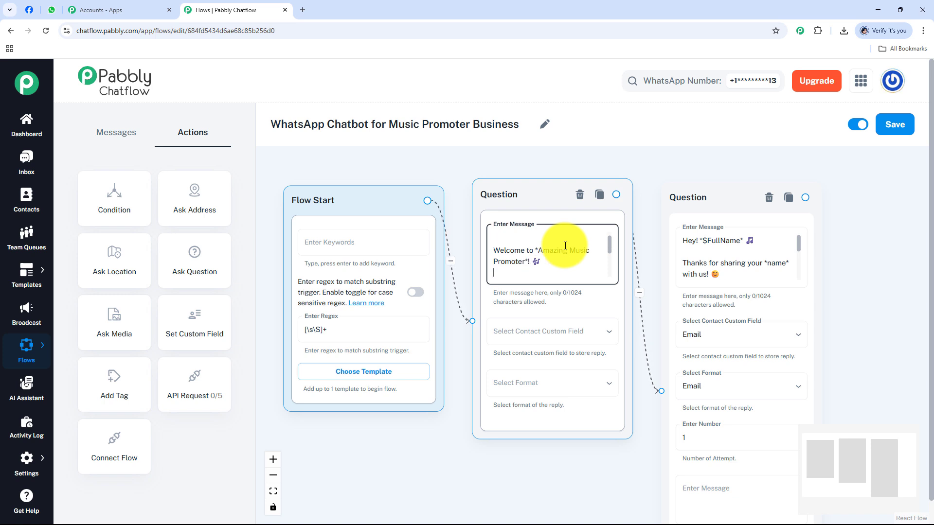
key("Down")
key("Down")
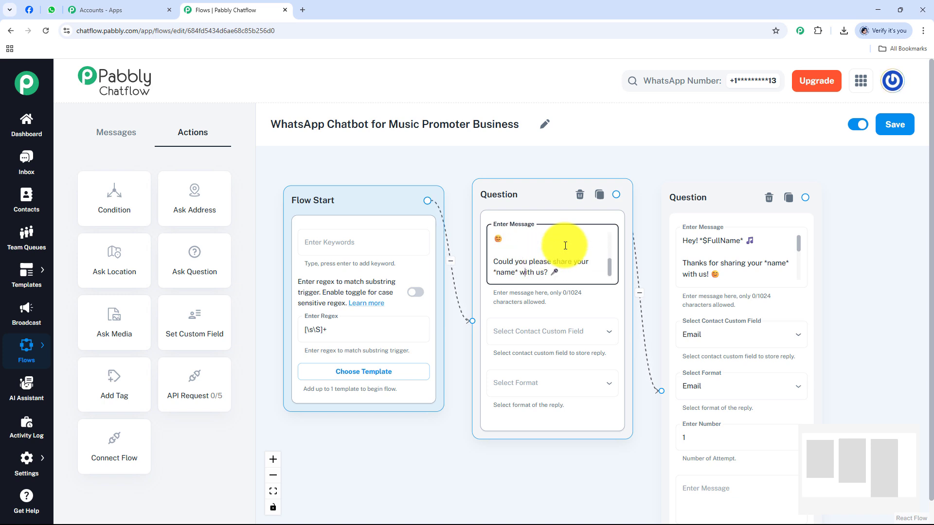
key("ctrl+shift+Left")
key("End")
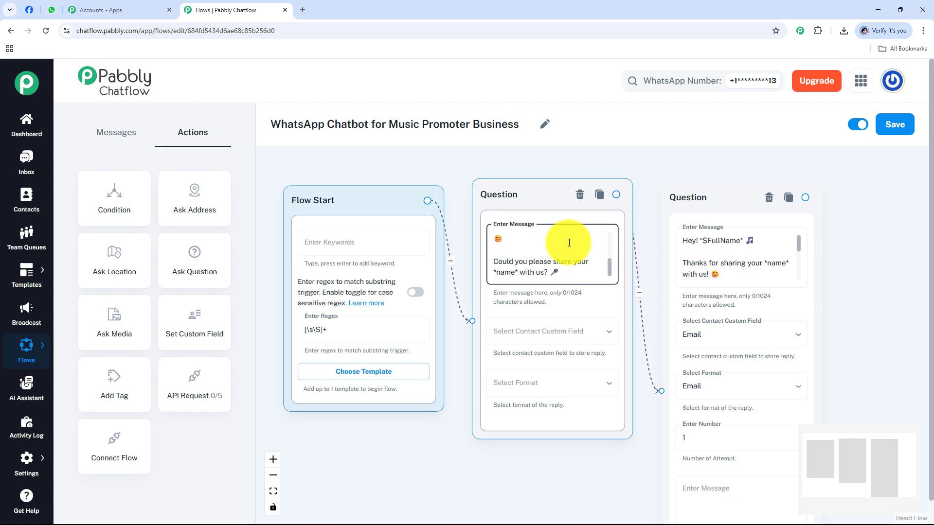
Step: Store the first Question node's reply in the FullName contact custom field and set its reply format to Text
left_click(547, 335)
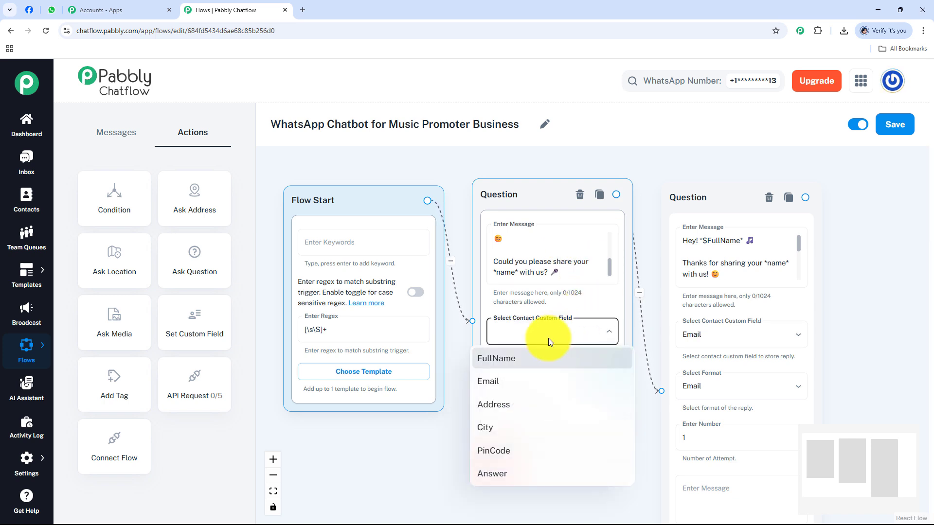
left_click(493, 364)
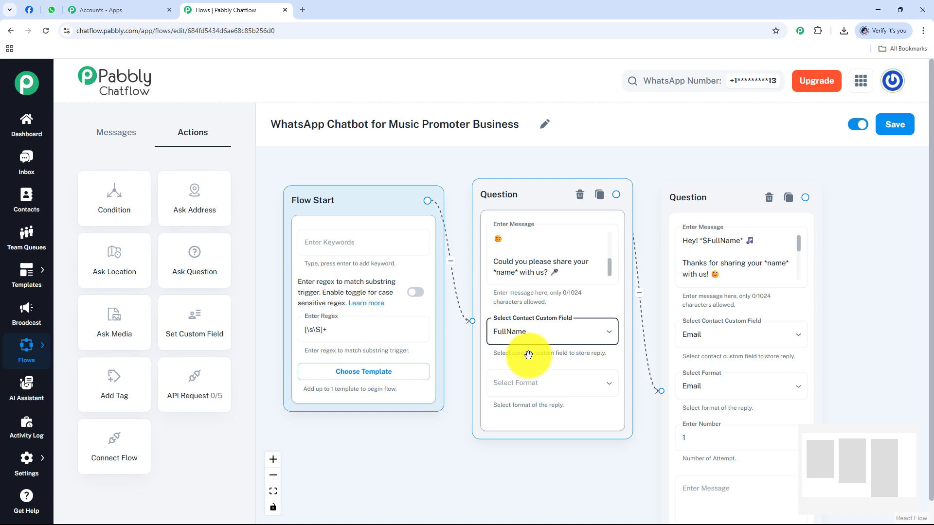
left_click(522, 386)
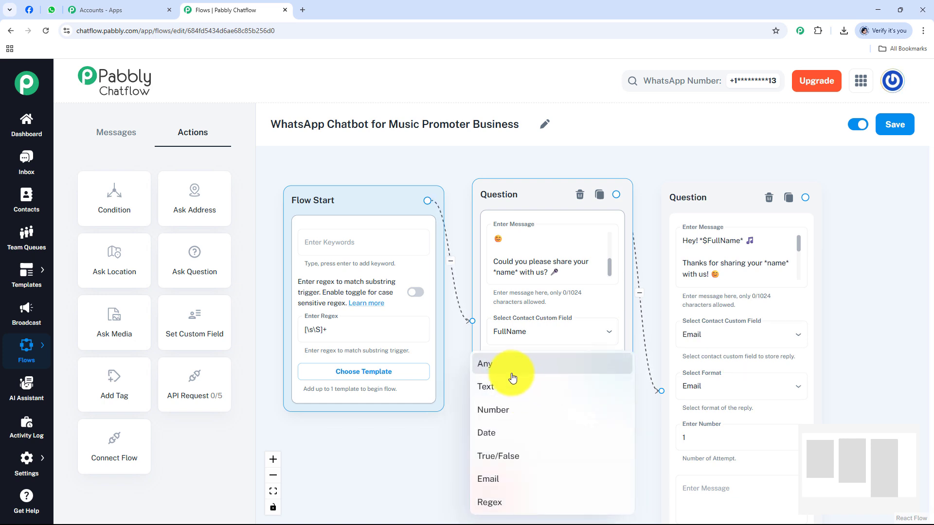
left_click(497, 395)
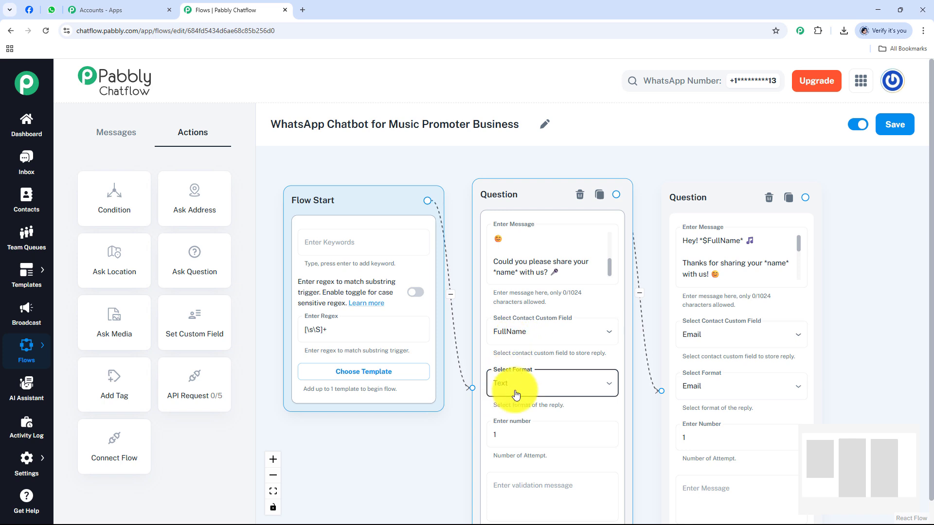
left_click_drag(433, 462, 432, 350)
left_click(504, 324)
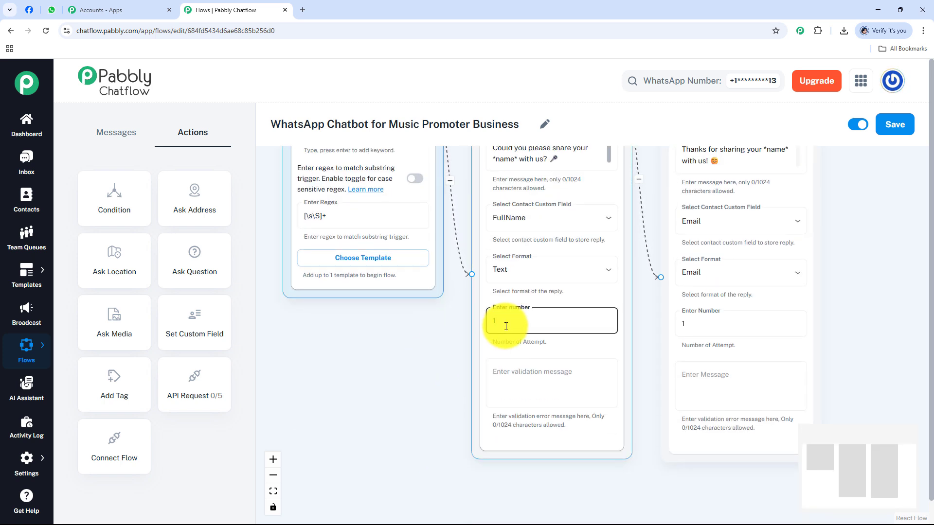
left_click(517, 381)
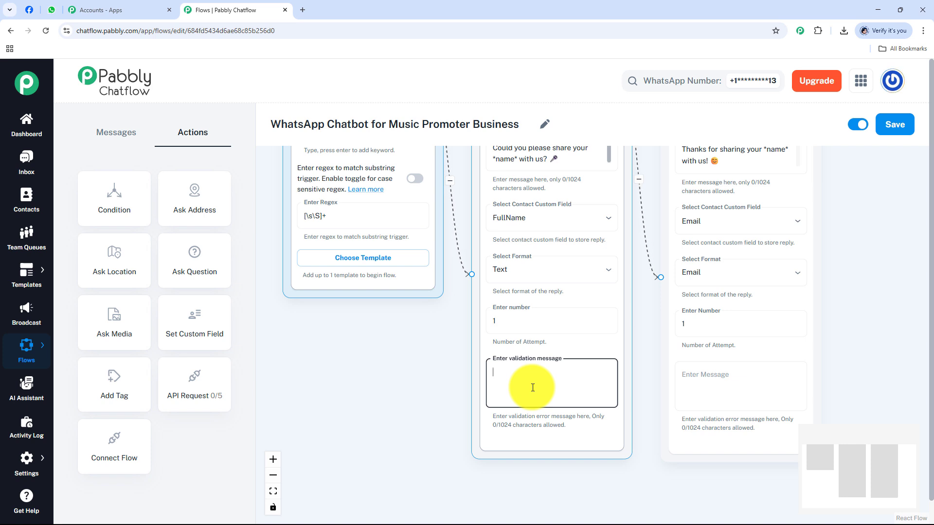
scroll(418, 379, "down", 3)
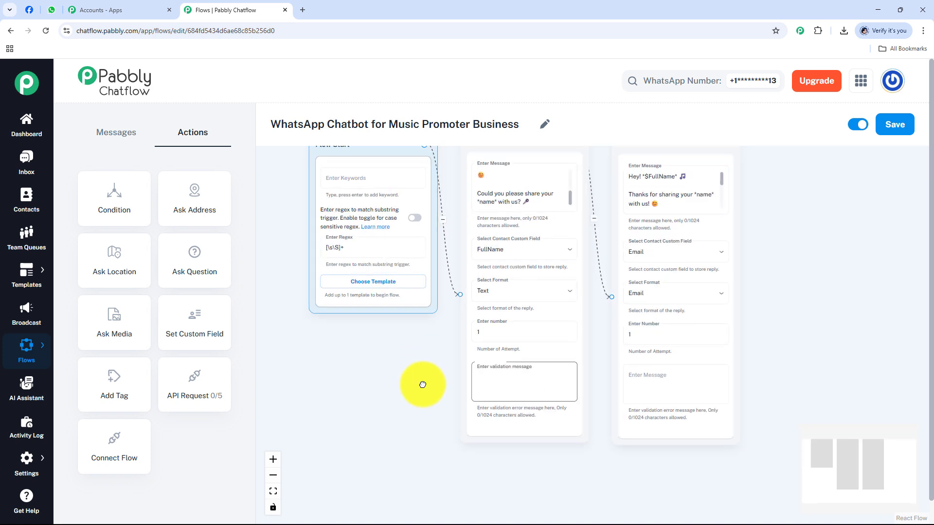
Step: Compare the $FullName variable in the second Question node's message with the custom field chosen in the first Question node
left_click(725, 209)
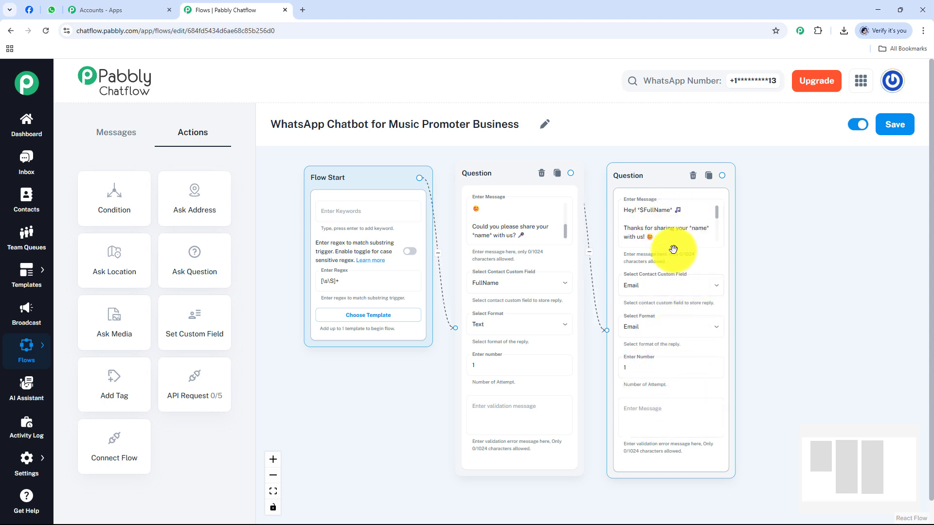
left_click_drag(780, 243, 774, 261)
scroll(674, 232, "up", 2)
left_click(626, 226)
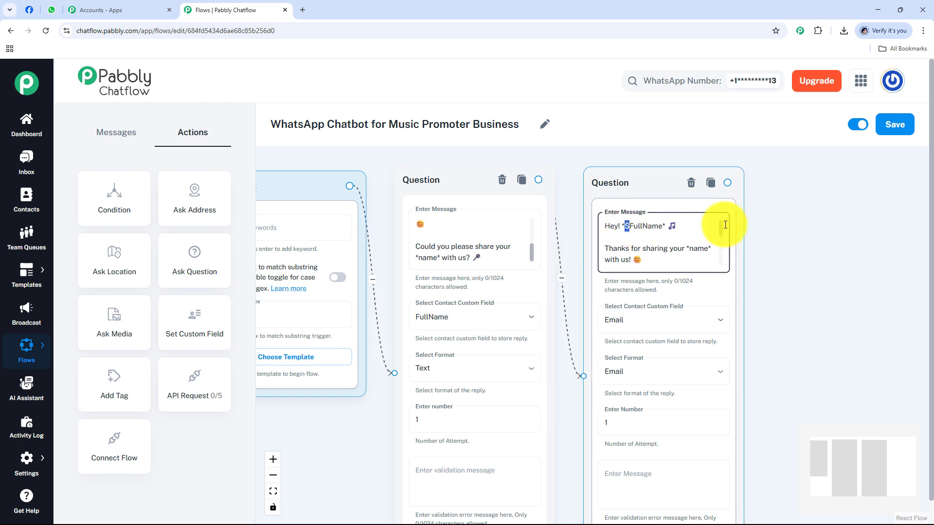
key("Left")
key("shift+Right")
key("ctrl+shift+Right")
left_click(429, 255)
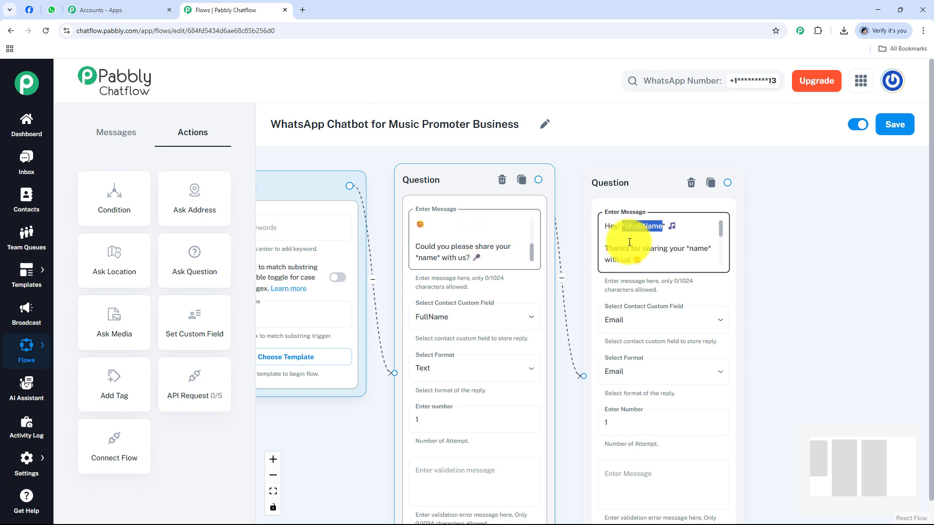
left_click(638, 227)
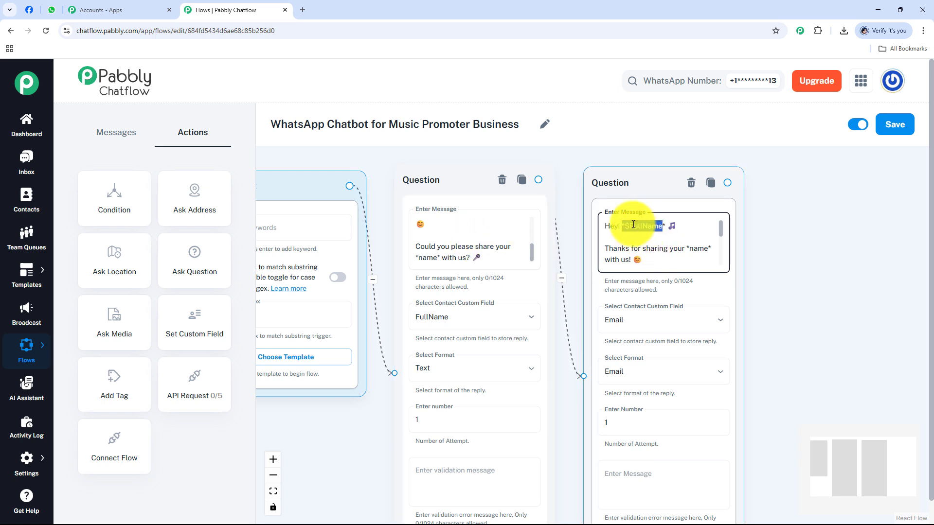
left_click(427, 319)
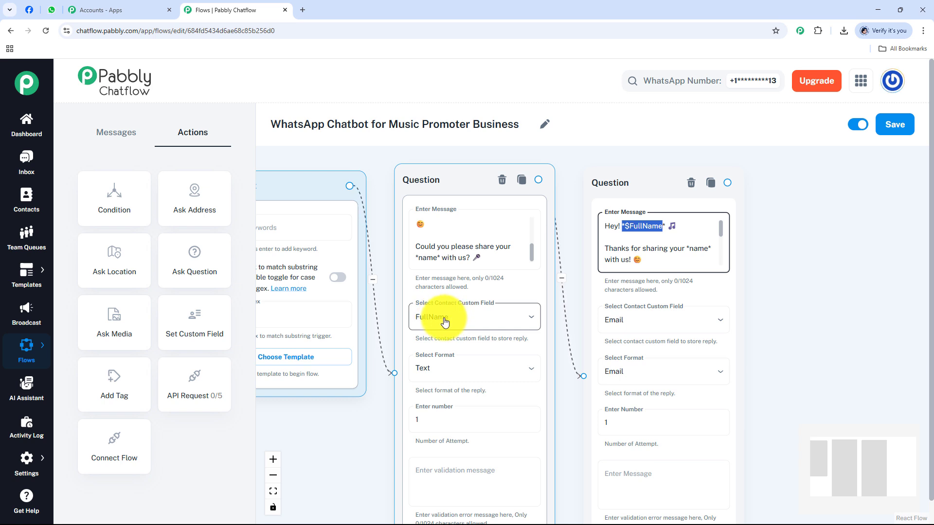
left_click(655, 229)
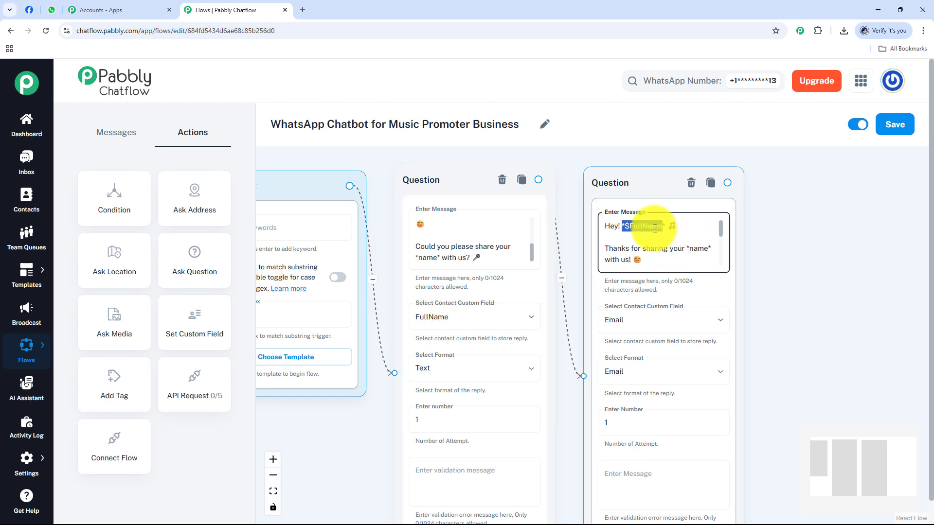
left_click(655, 228)
double_click(655, 228)
key("Left")
key("shift+Right")
key("ctrl+shift+Right")
Step: Read the rest of the second Question node's message down to the *Email address* request and its reply settings
key("ctrl+End")
key("Return")
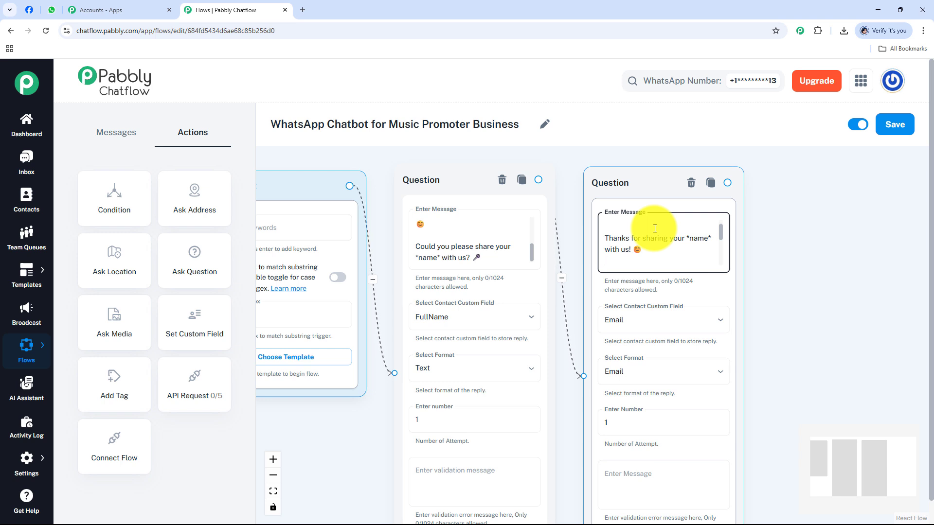
key("ctrl+v")
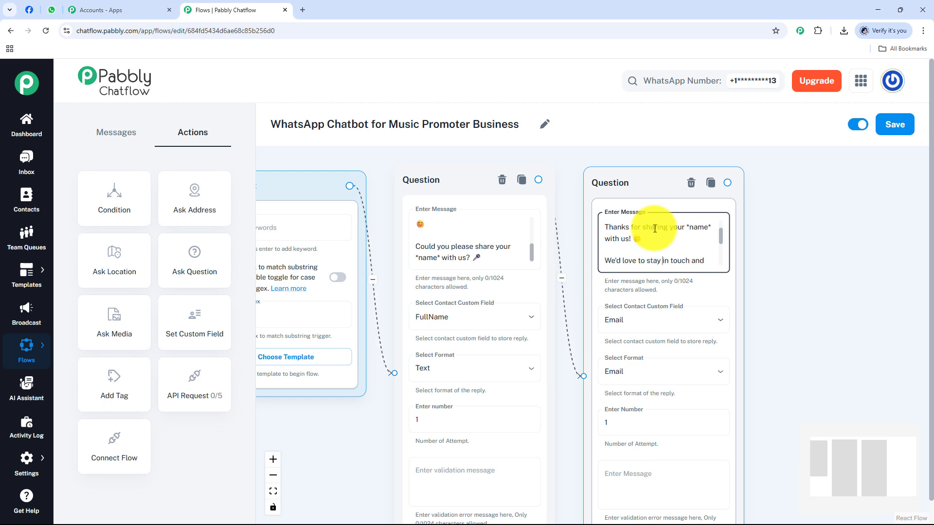
scroll(654, 228, "down", 3)
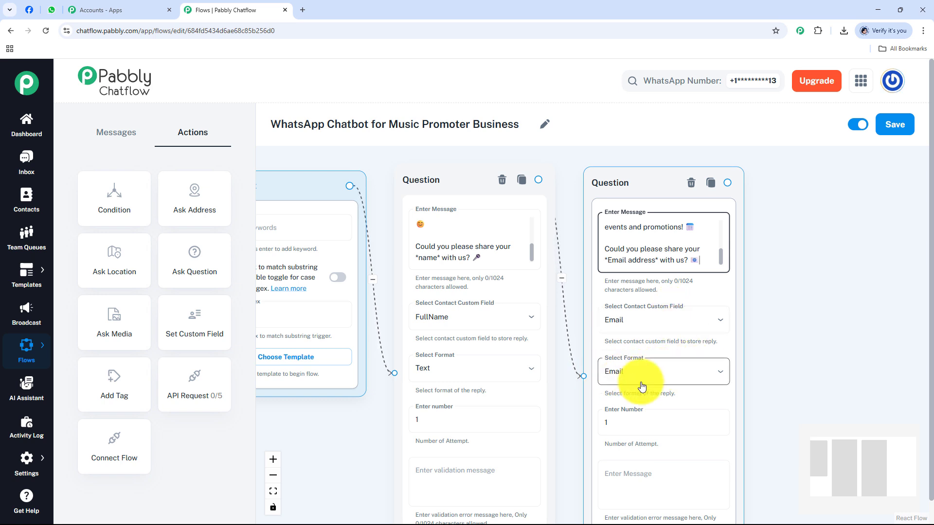
left_click(829, 286)
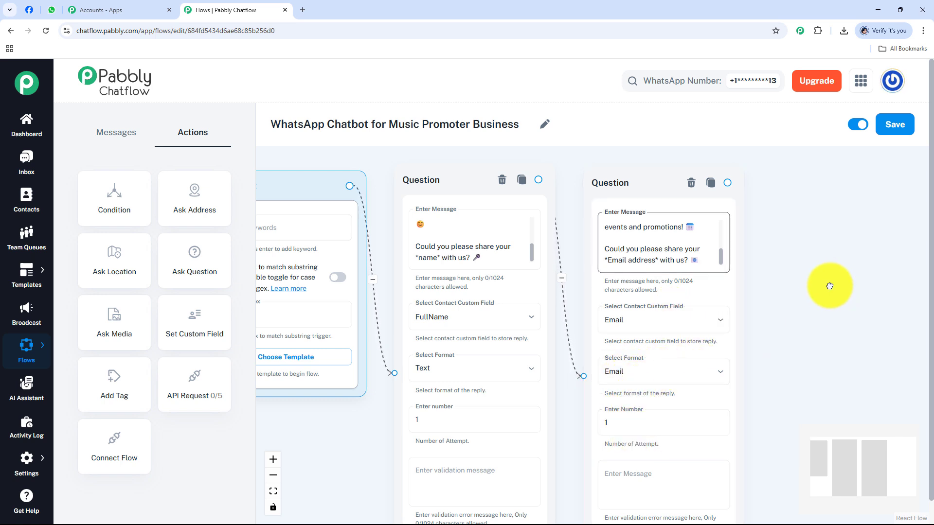
Step: Level the second Question node with the first Question node on the canvas
left_click_drag(830, 286, 677, 275)
left_click(482, 187)
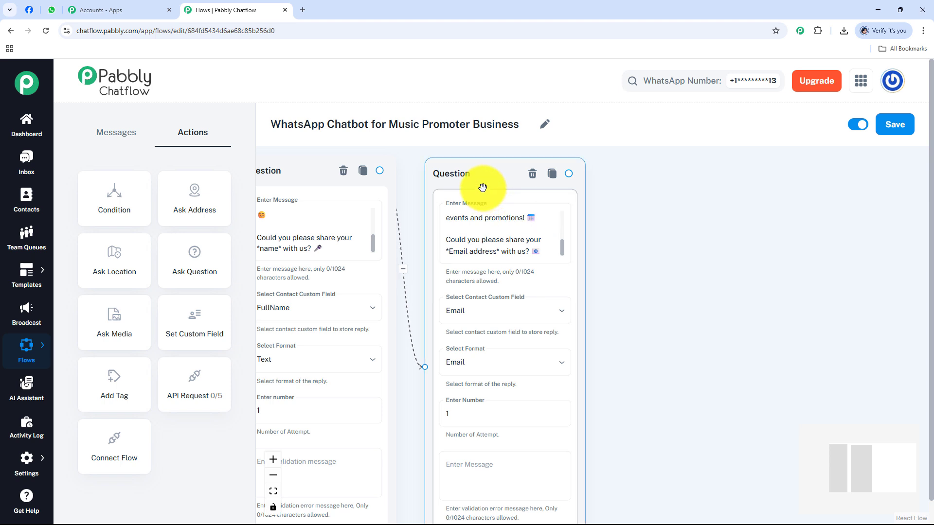
left_click_drag(482, 184, 480, 182)
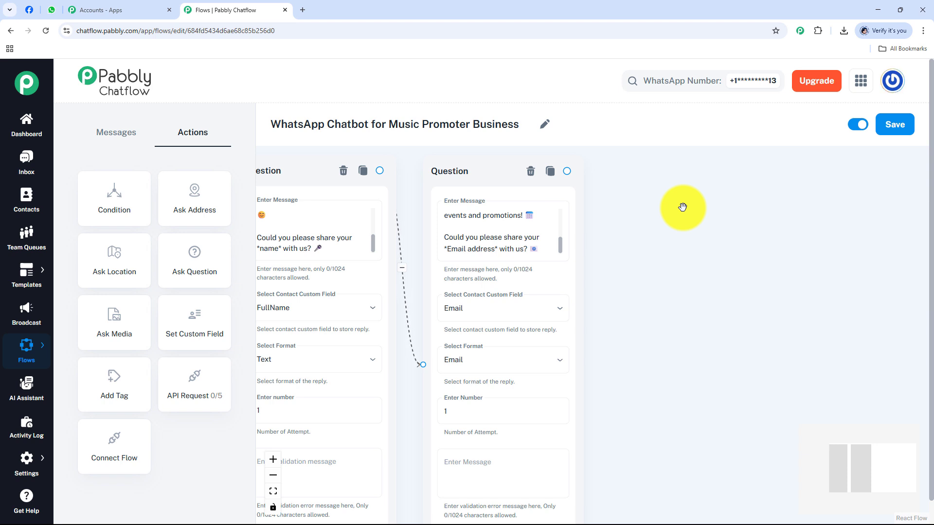
Step: Add a Media Button message node beside the second Question node, connect the two, and line them up
scroll(682, 207, "down", 3)
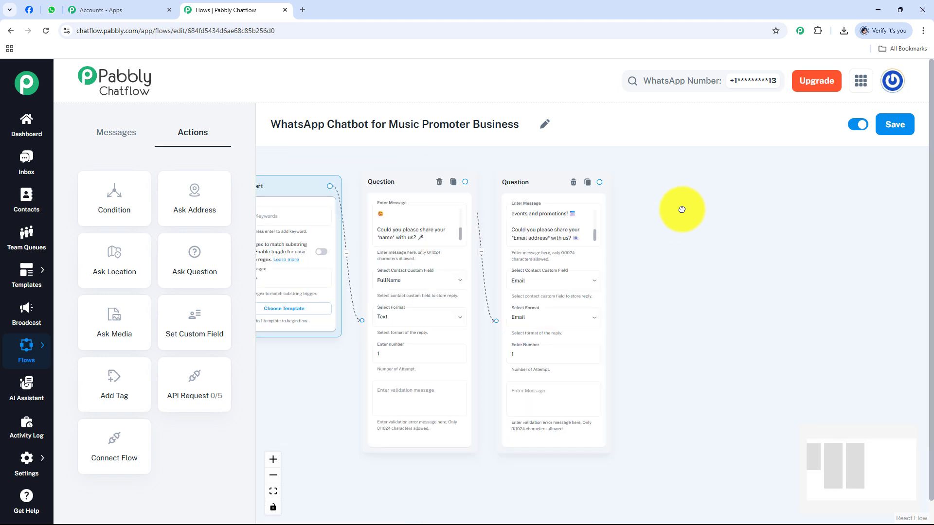
left_click(95, 134)
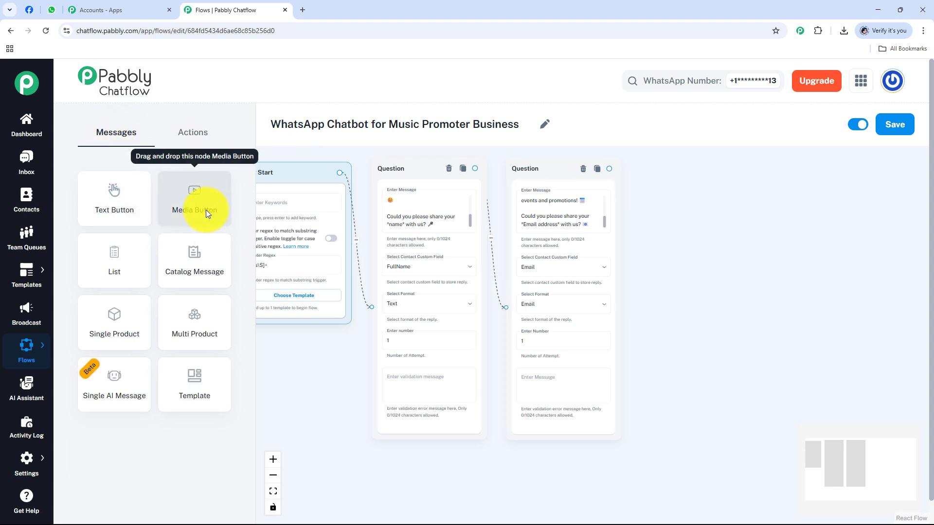
left_click_drag(206, 209, 704, 181)
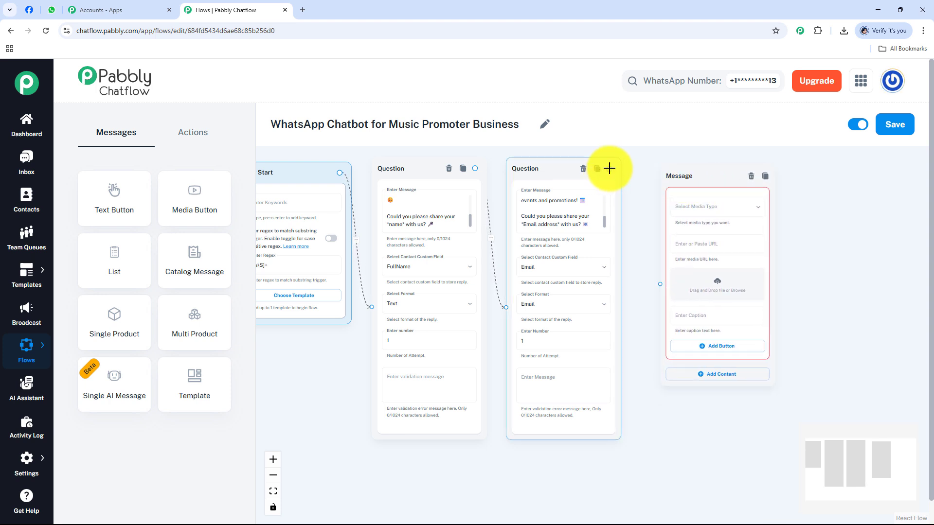
left_click_drag(609, 168, 661, 285)
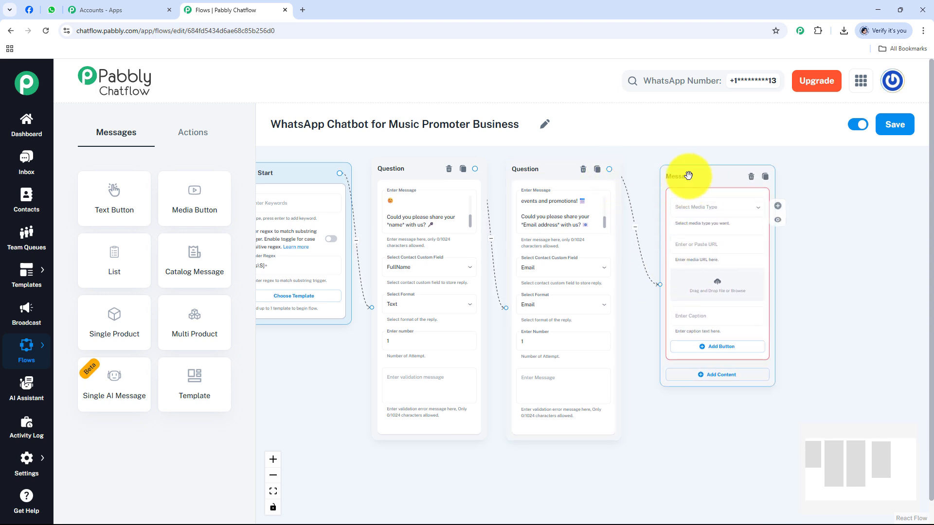
left_click_drag(685, 175, 670, 170)
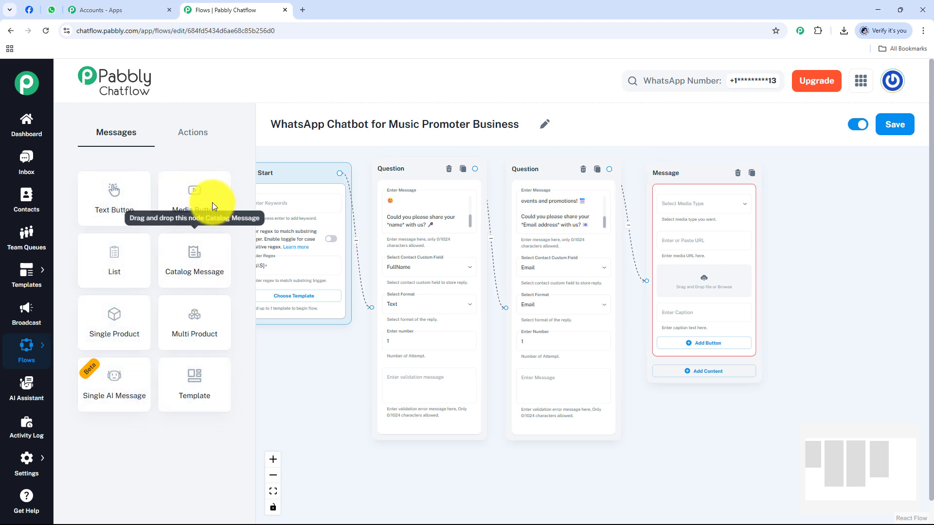
left_click(197, 139)
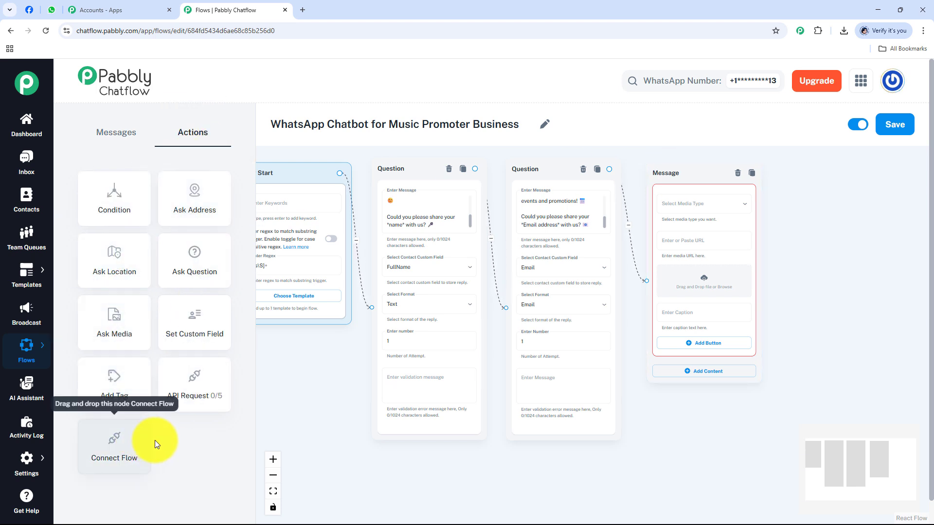
left_click(128, 135)
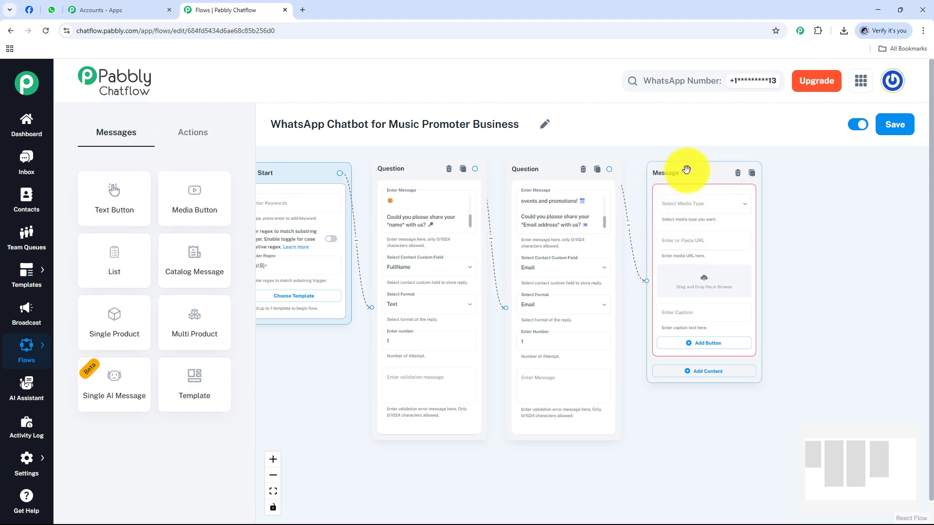
Step: Set the new Message node's media type to Image
left_click_drag(686, 170, 687, 169)
left_click(705, 206)
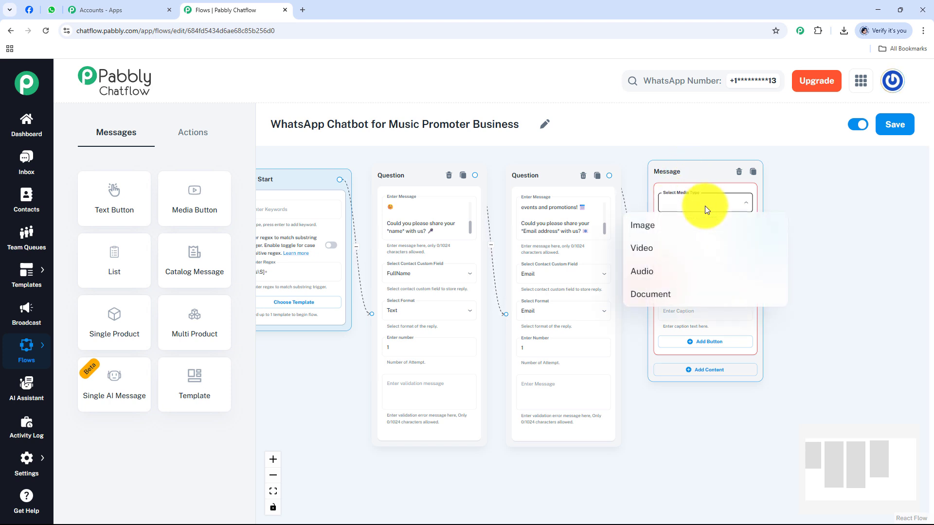
left_click(645, 225)
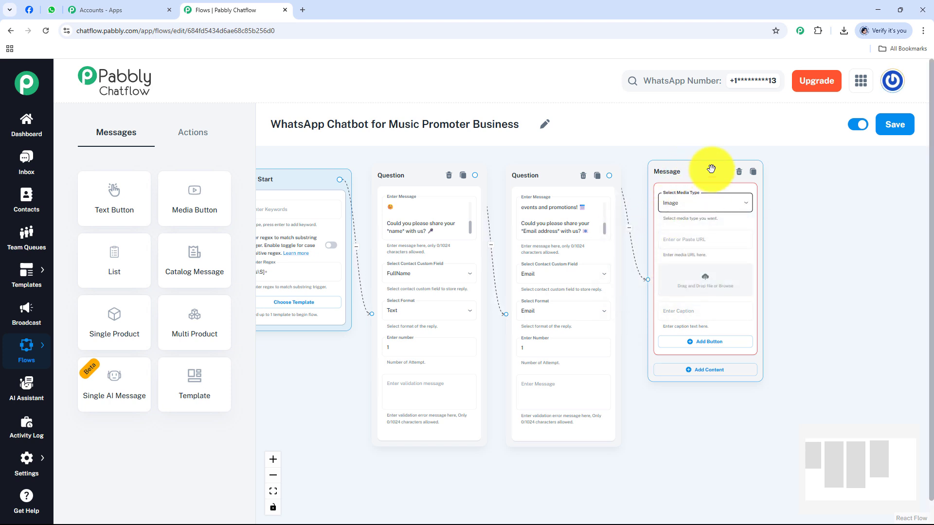
Step: Upload the Amazing Music Promoter logo from the Downloads folder as the Message node's image
left_click(701, 285)
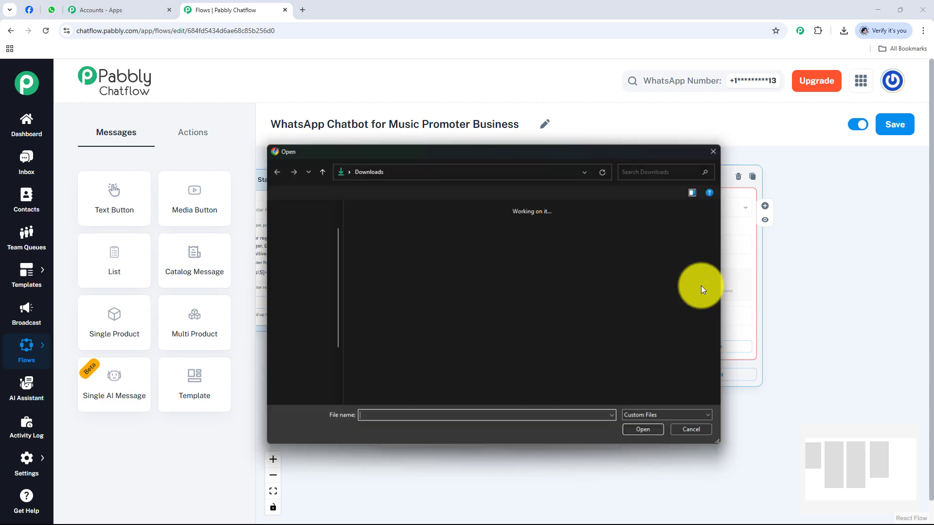
double_click(375, 243)
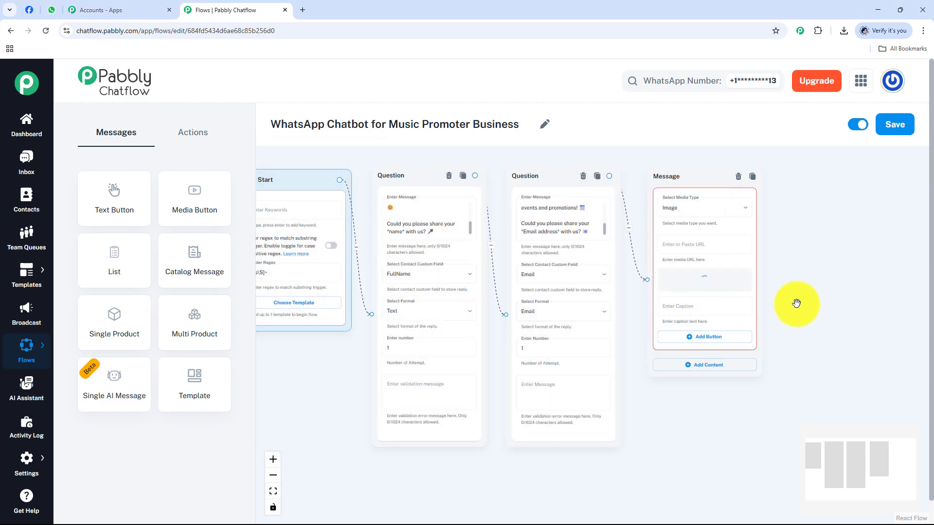
left_click(715, 312)
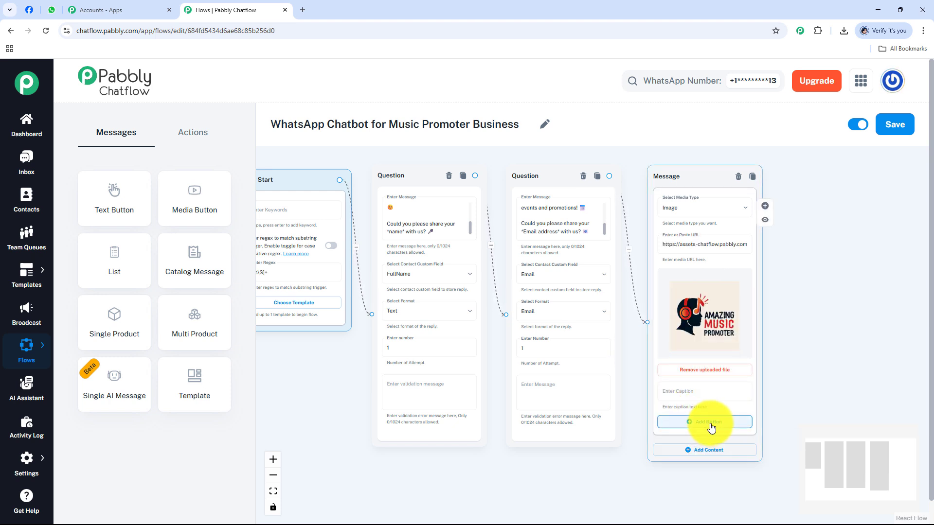
Step: Add a Text + Button content block below the image and paste the welcome message beginning "Hey! *$FullName*" into it
scroll(778, 390, "down", 4)
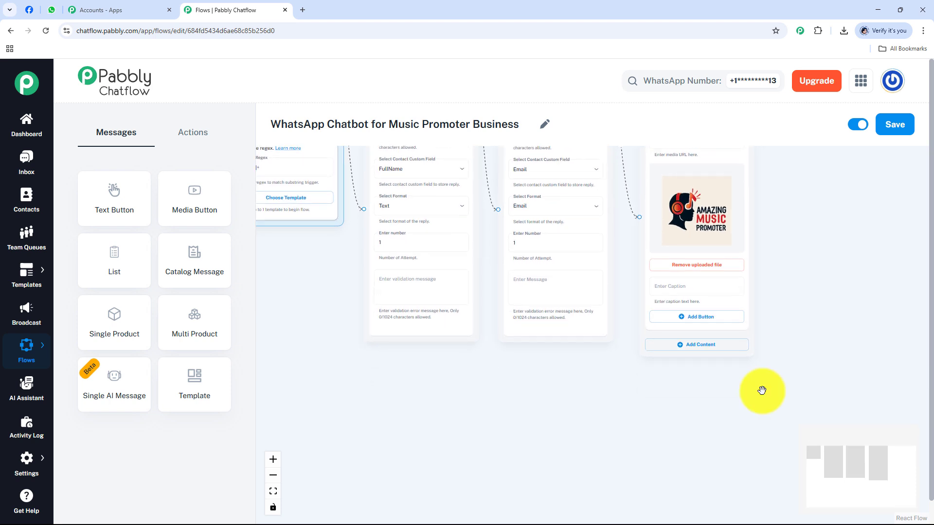
left_click(709, 321)
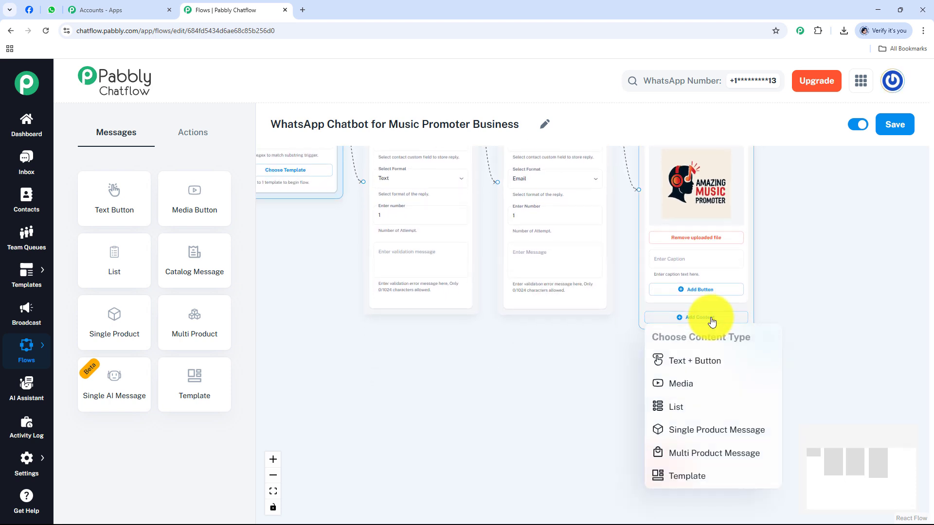
left_click(681, 367)
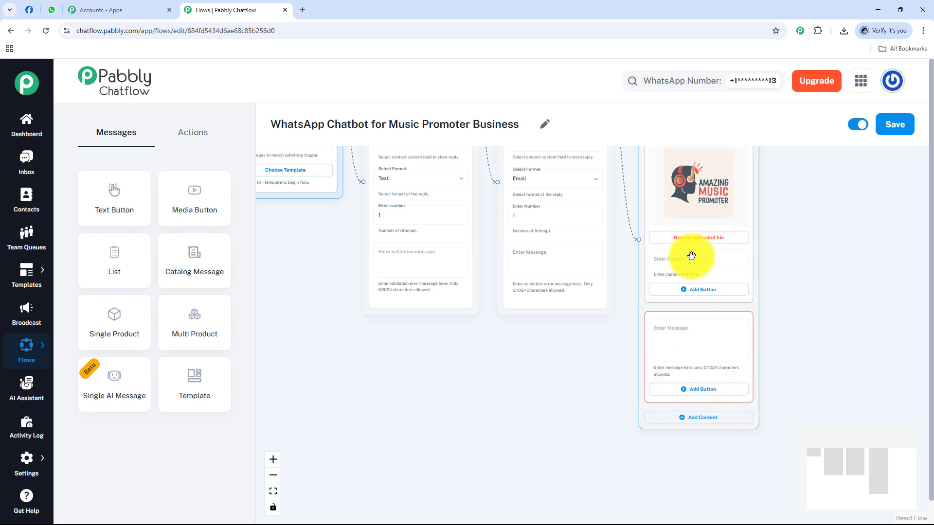
left_click(681, 327)
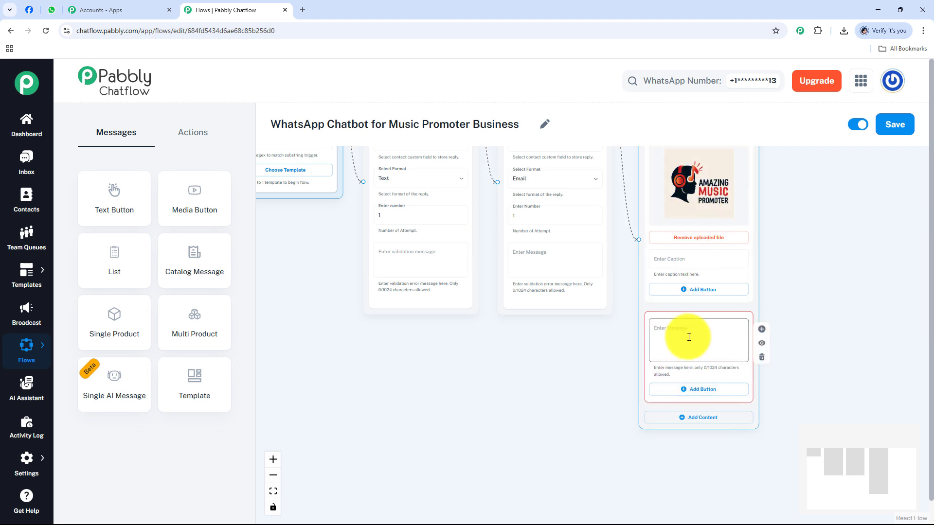
left_click(688, 337)
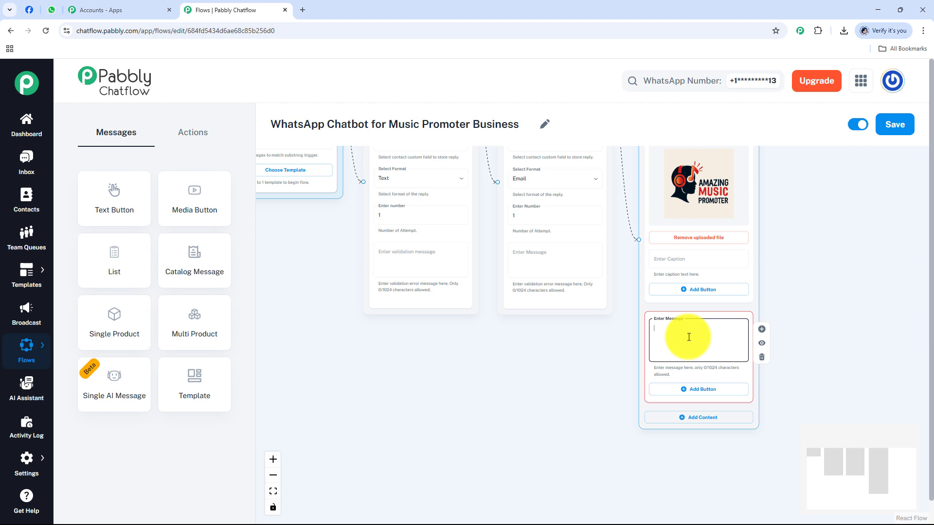
key("ctrl+v")
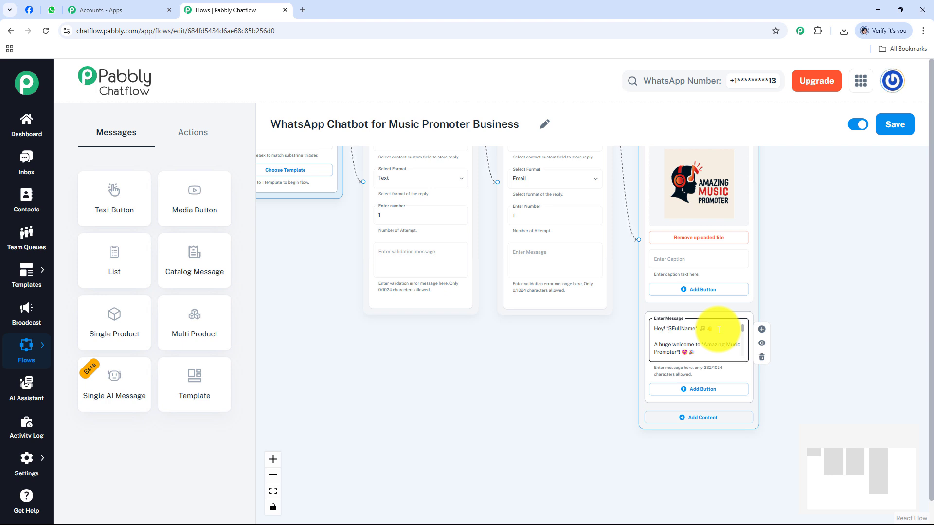
Step: Add three buttons to the welcome message, labelled Types of Events, Artist Performing and Customer Support, each with its emoji
left_click(698, 390)
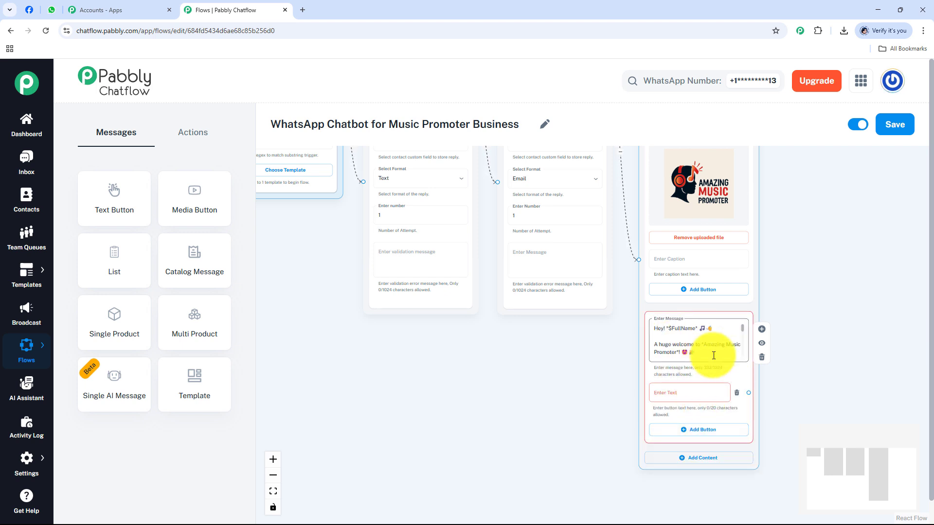
left_click(695, 435)
left_click_drag(610, 454, 602, 354)
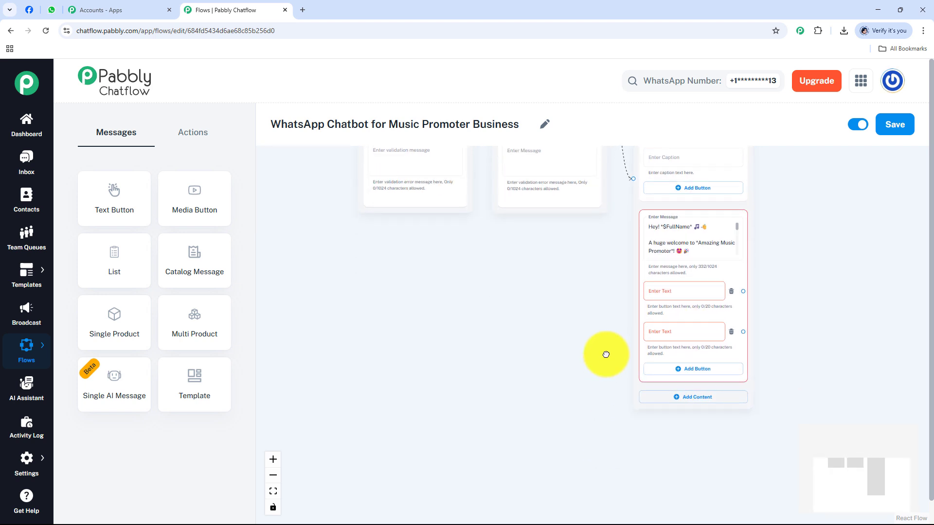
left_click(695, 374)
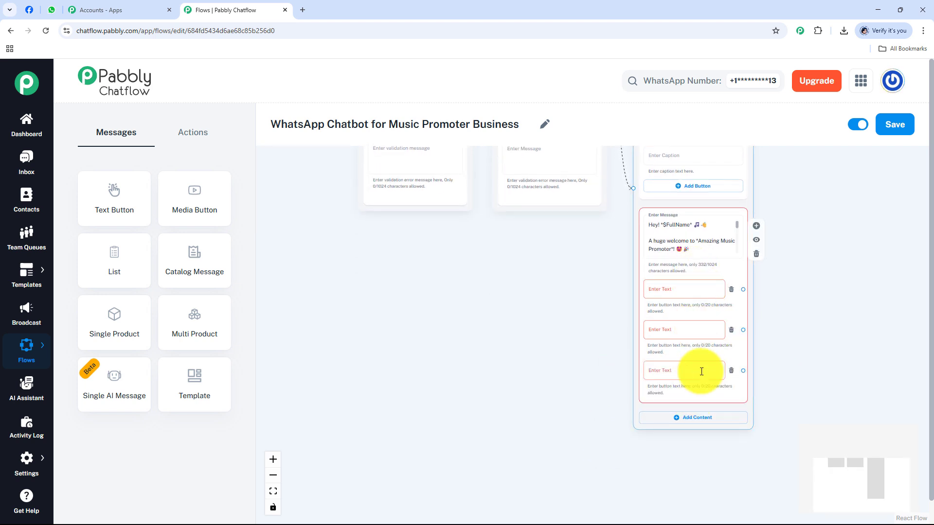
left_click(794, 331)
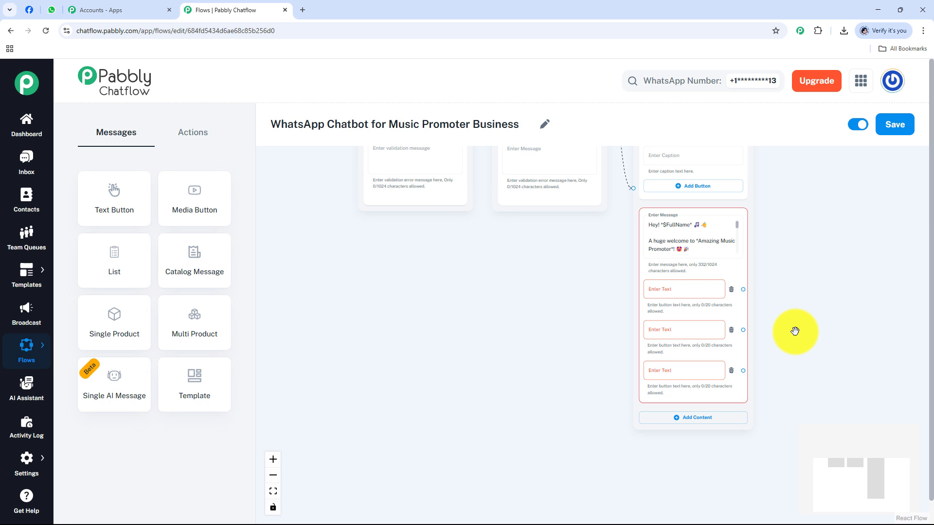
left_click(710, 417)
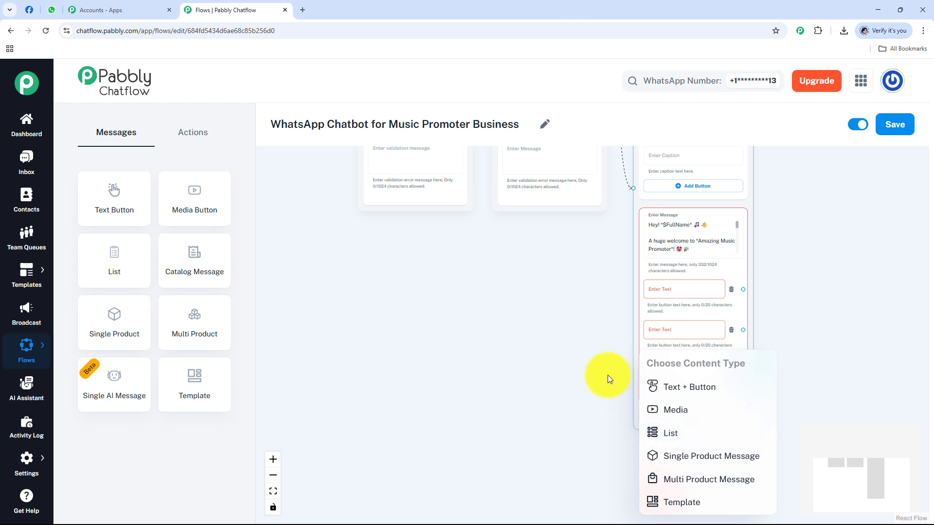
left_click(594, 358)
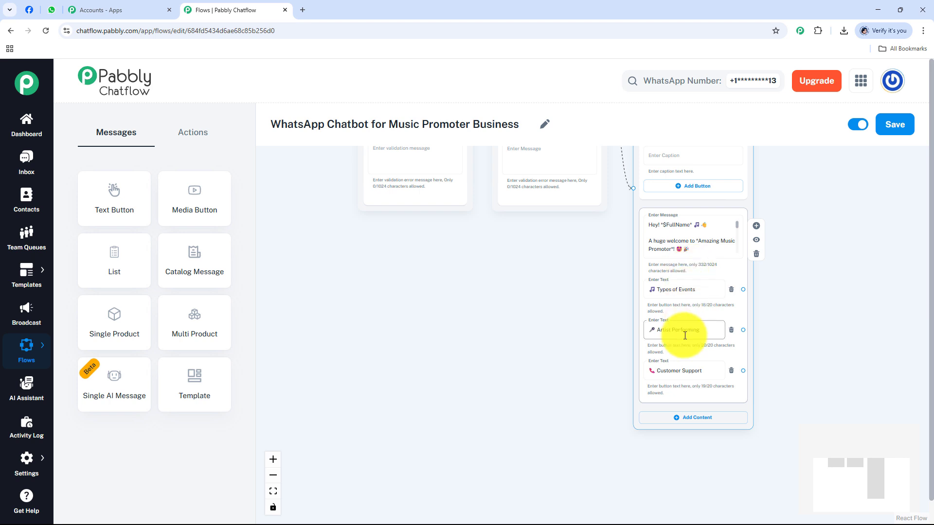
left_click(670, 247)
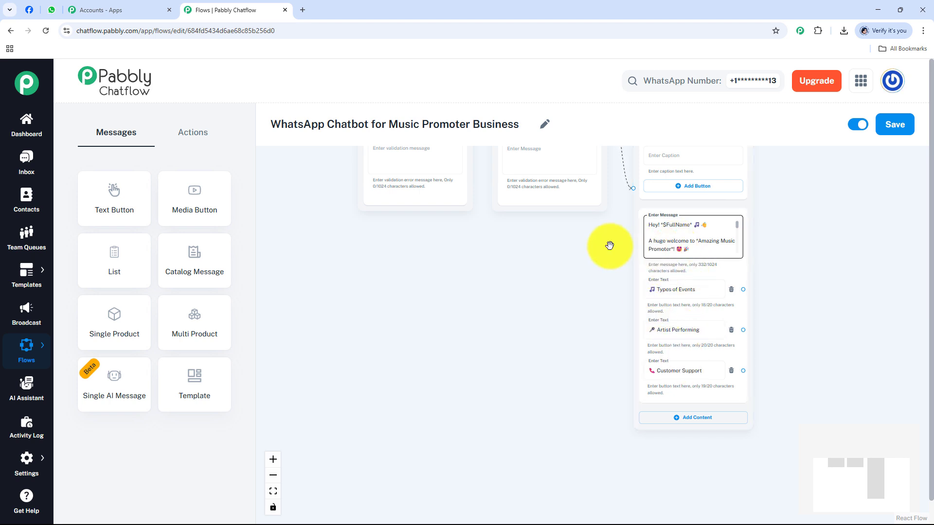
Step: Add three Text Button message nodes and spread them out beside the welcome message's three buttons
scroll(609, 246, "down", 2)
left_click_drag(603, 246, 547, 371)
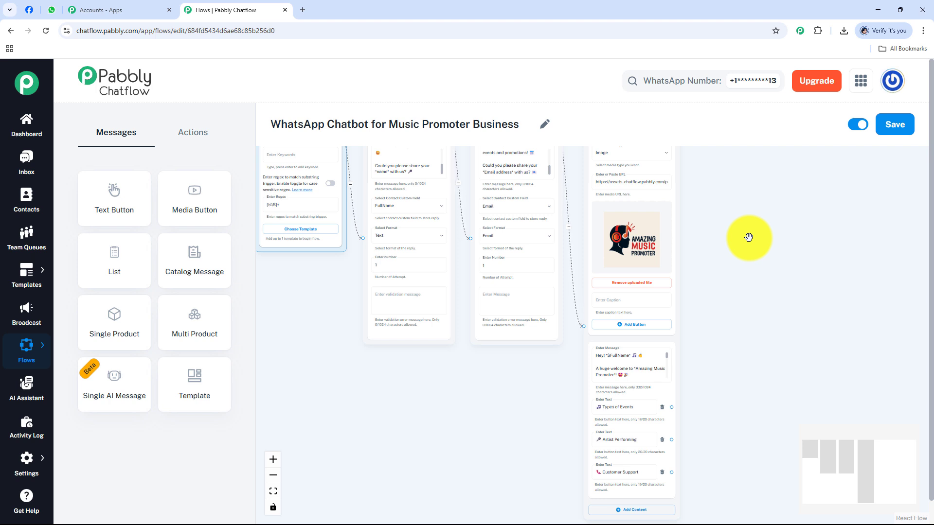
left_click_drag(737, 372, 697, 297)
left_click_drag(713, 359, 674, 290)
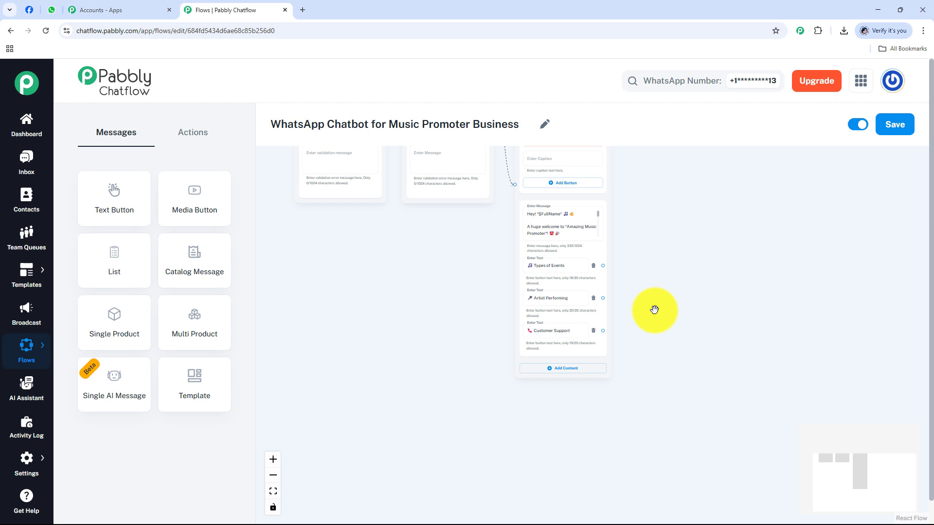
scroll(414, 267, "down", 2)
left_click_drag(412, 265, 454, 382)
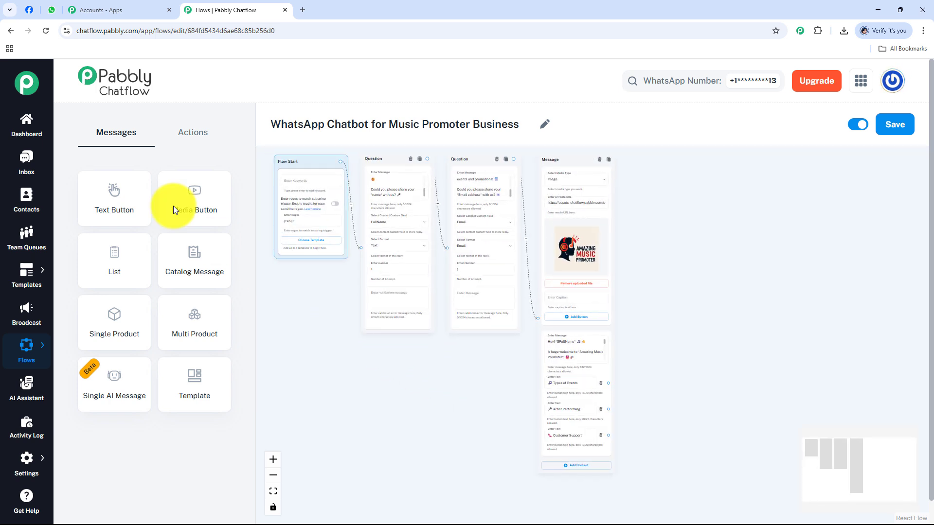
left_click(118, 211)
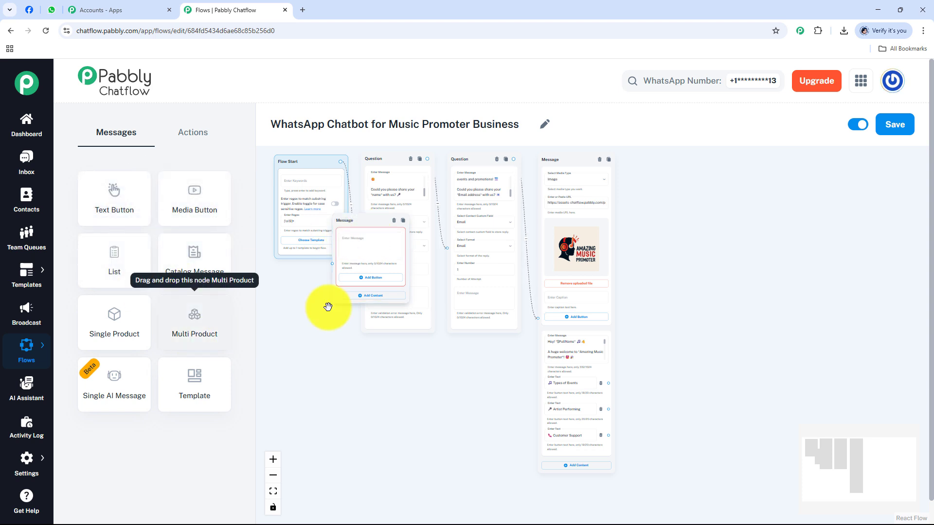
left_click_drag(374, 222, 681, 316)
left_click_drag(355, 224, 654, 443)
left_click_drag(375, 227, 773, 388)
left_click_drag(685, 313, 663, 316)
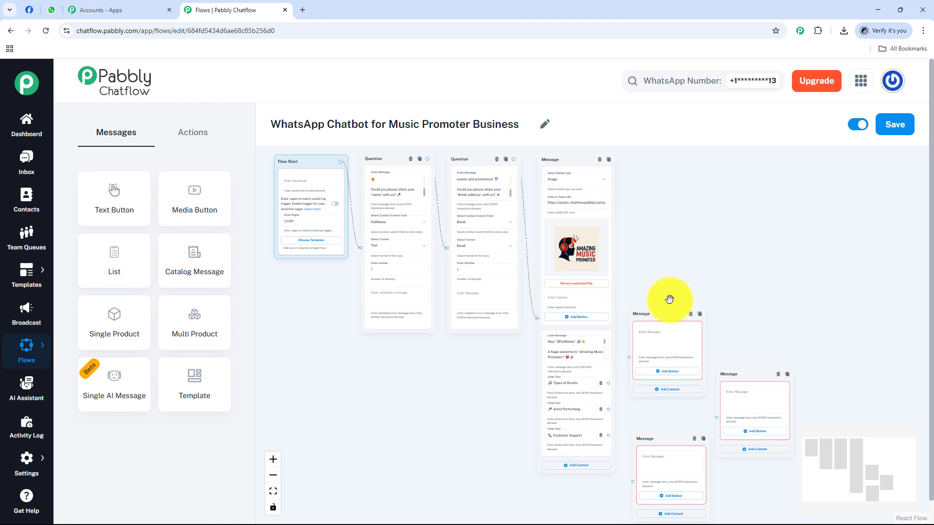
Step: Connect the Types of Events, Artist Performing and Customer Support buttons each to its own new Message node and tidy the nodes' positions
left_click_drag(667, 417, 666, 333)
scroll(667, 334, "up", 3)
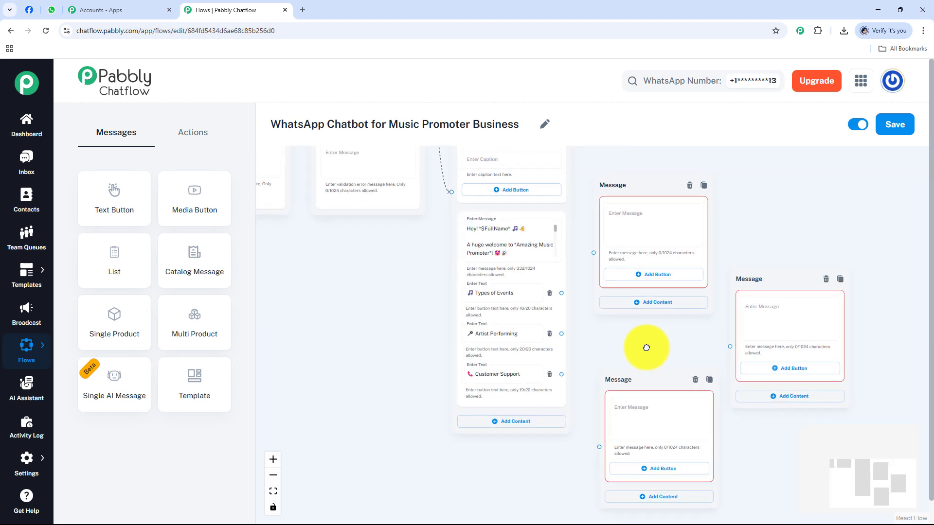
left_click(562, 293)
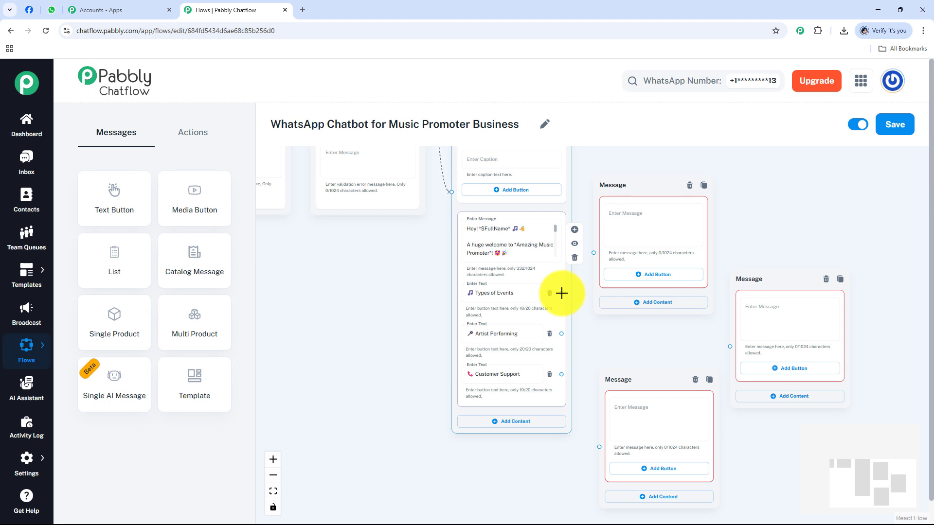
left_click(574, 275)
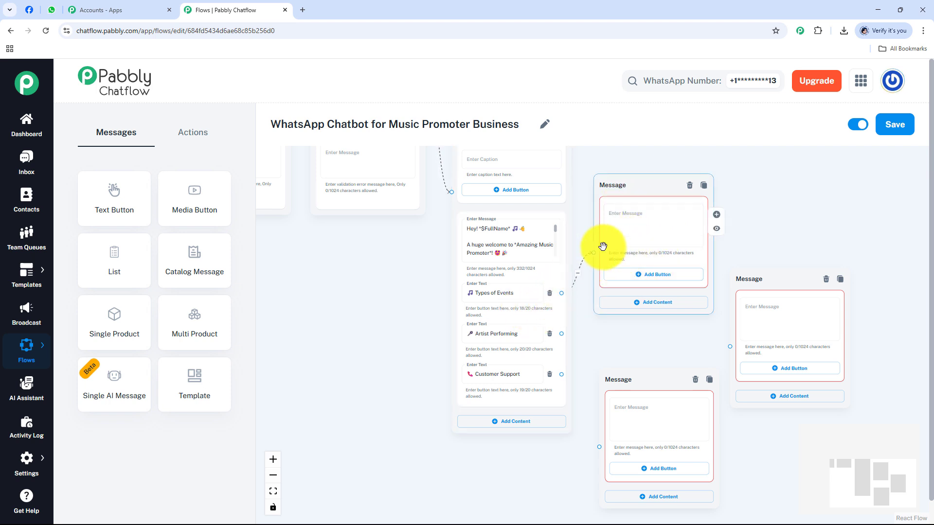
left_click(625, 232)
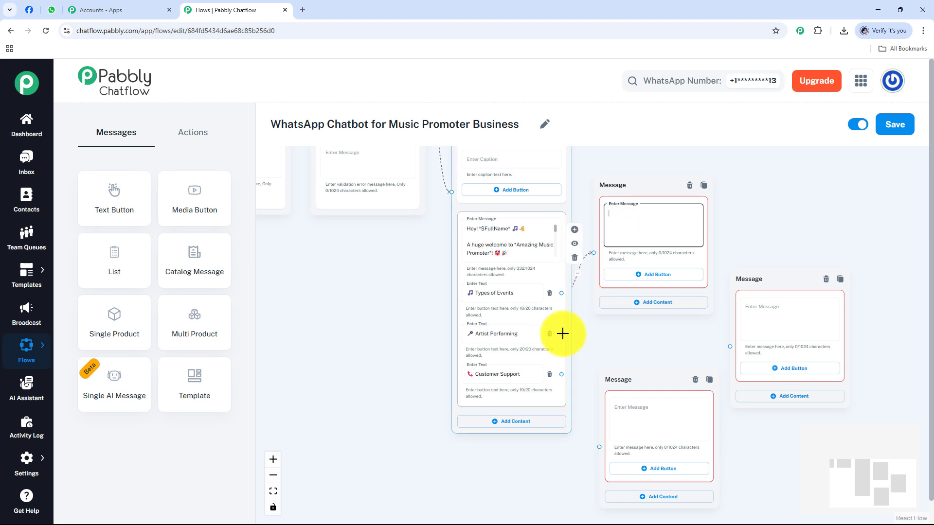
left_click_drag(562, 334, 729, 346)
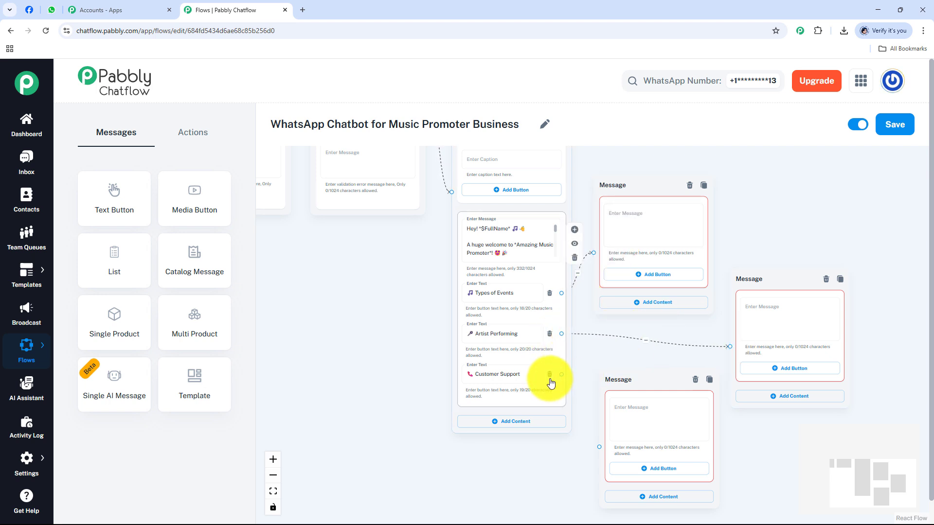
left_click_drag(561, 374, 600, 446)
left_click_drag(643, 379, 645, 373)
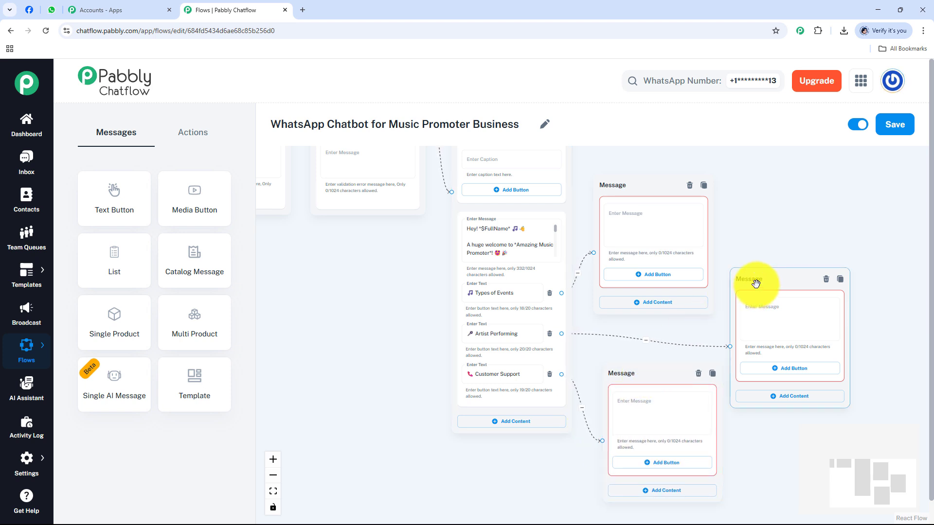
left_click_drag(754, 283, 757, 274)
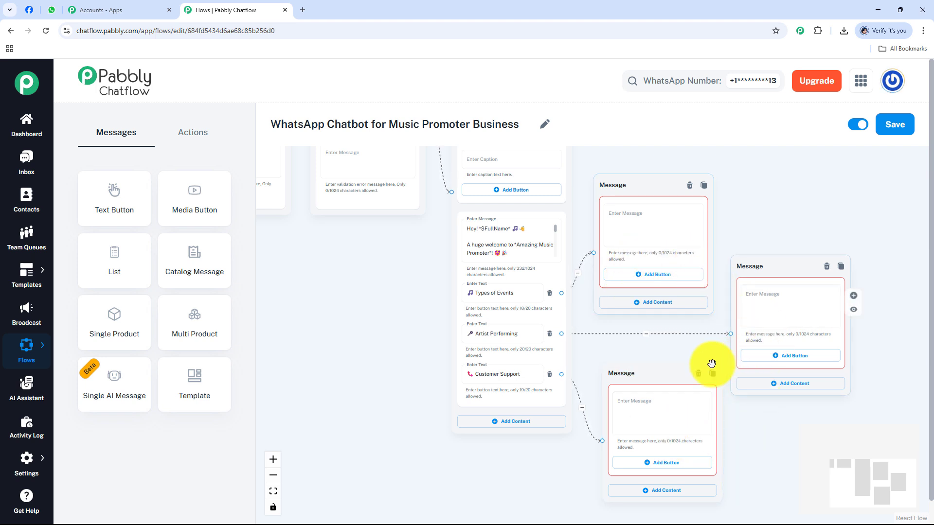
Step: Fill the three connected Message nodes with the *Types of Events*, *Artist Performing* and *Customer Support* reply texts matching their buttons
left_click_drag(666, 348, 667, 337)
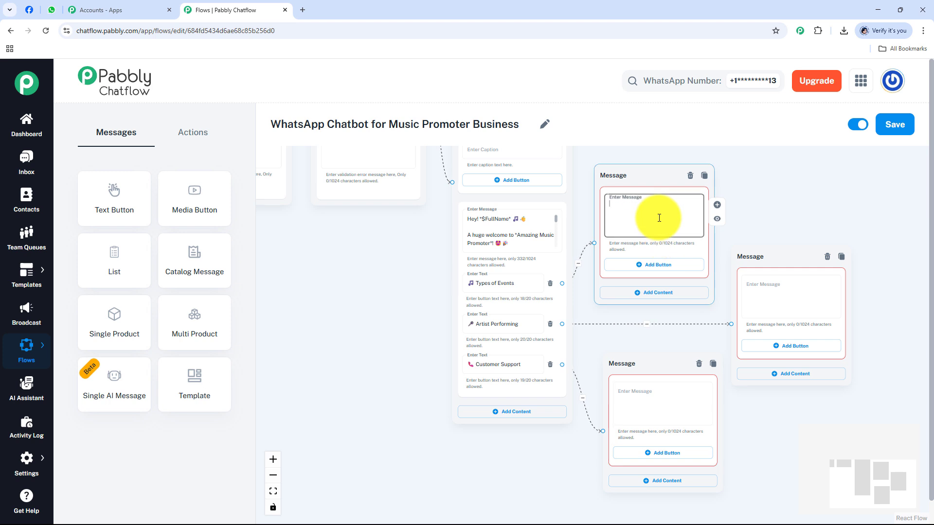
left_click(771, 288)
left_click(652, 401)
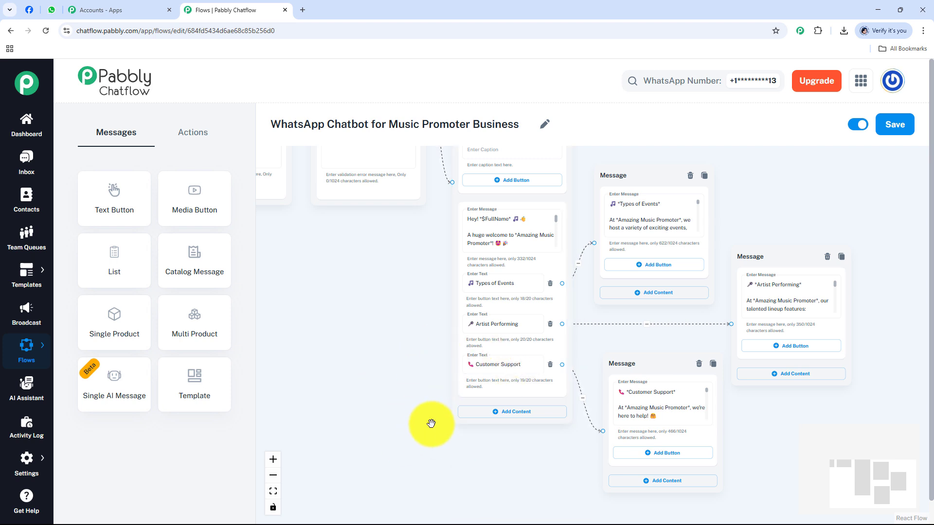
left_click(651, 228)
left_click(809, 309)
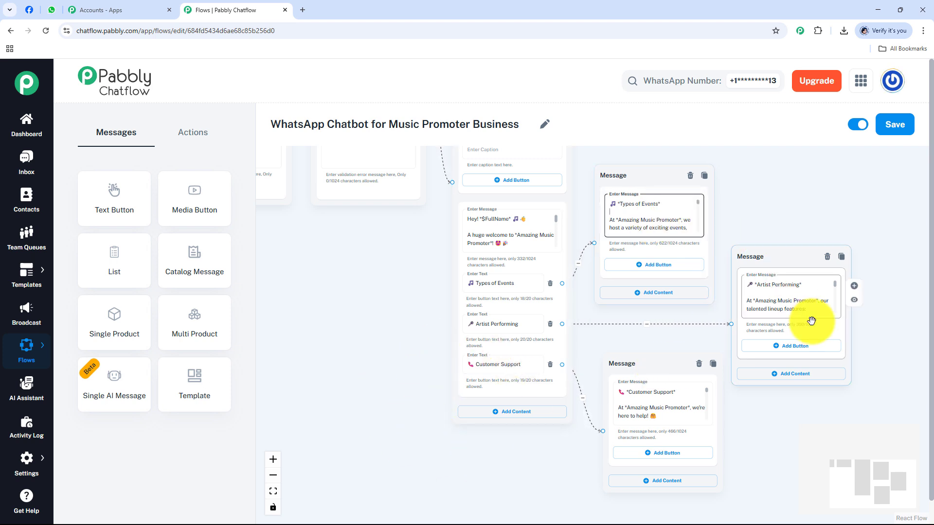
left_click(681, 410)
Step: Save the completed WhatsApp Chatbot for Music Promoter Business flow
scroll(679, 372, "down", 2)
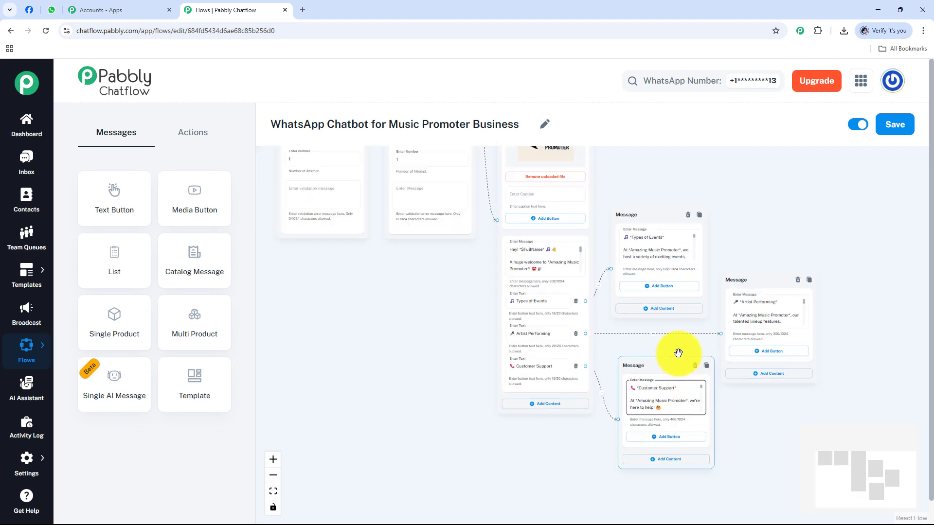
scroll(678, 353, "up", 2)
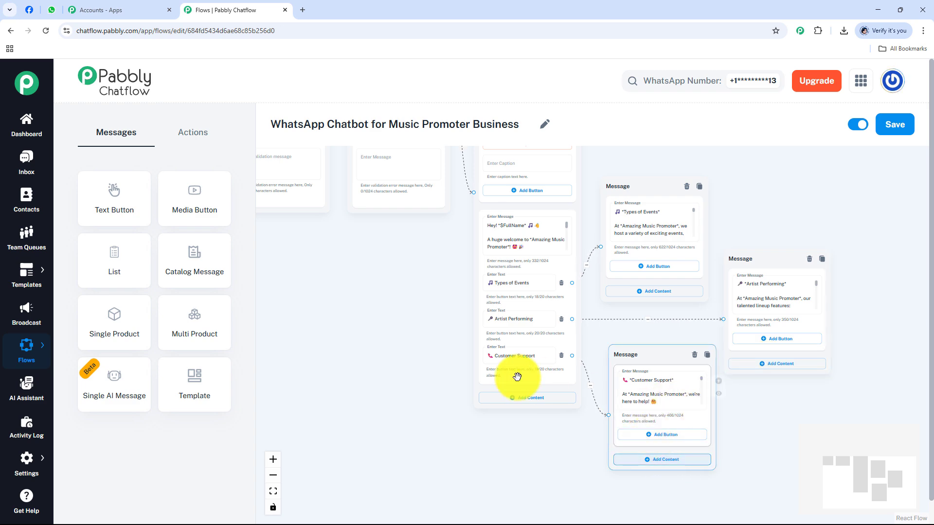
scroll(415, 285, "down", 2)
left_click_drag(415, 285, 513, 421)
scroll(492, 407, "down", 2)
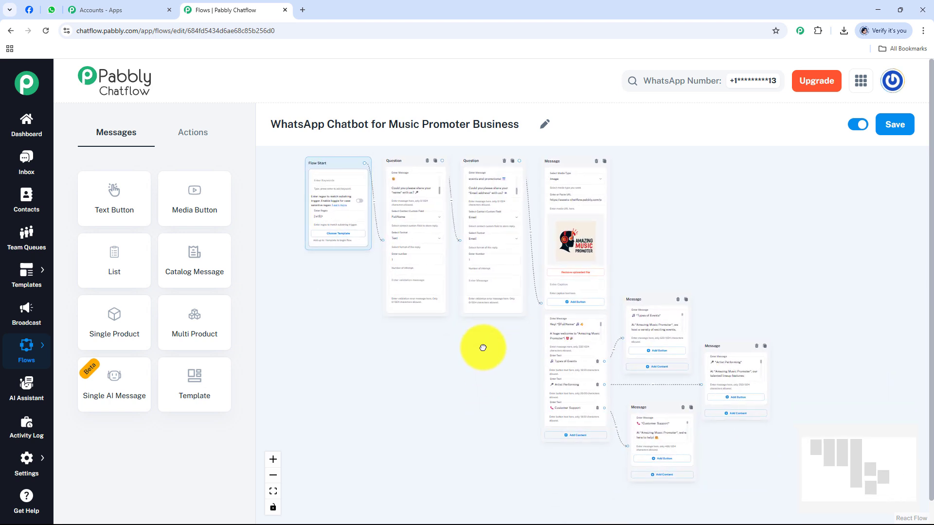
left_click(900, 125)
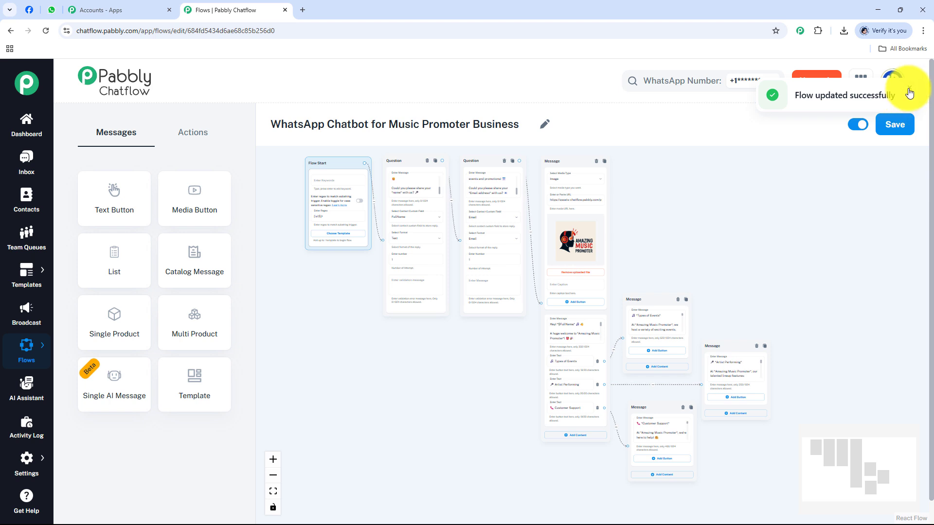
left_click(908, 92)
Step: Switch to WhatsApp, send "Testing" in the Amazing Music Promoter chat, and return to the flow in Pabbly Chatflow
left_click(50, 10)
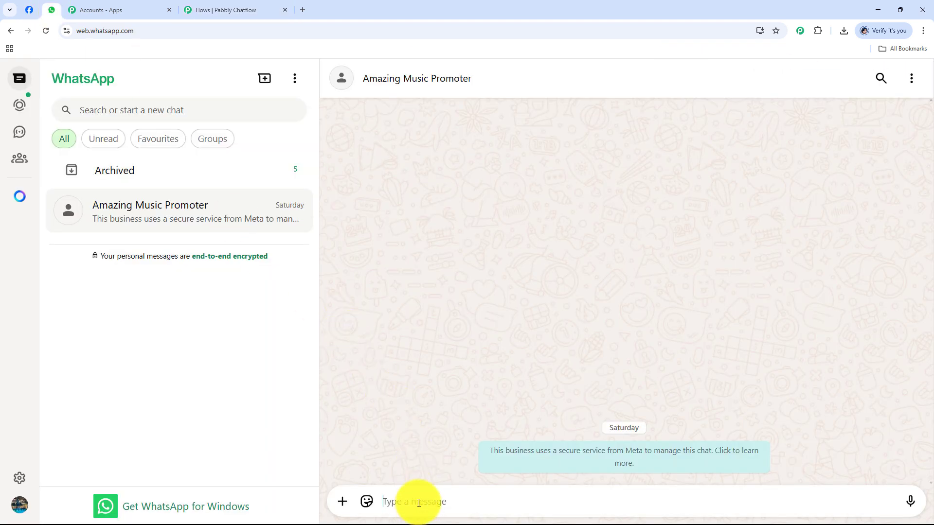
type("Testing")
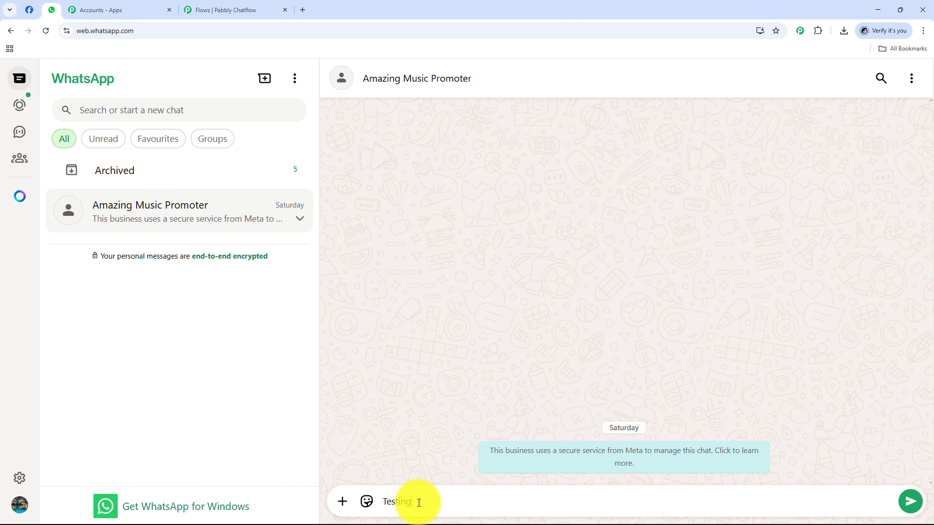
key("Return")
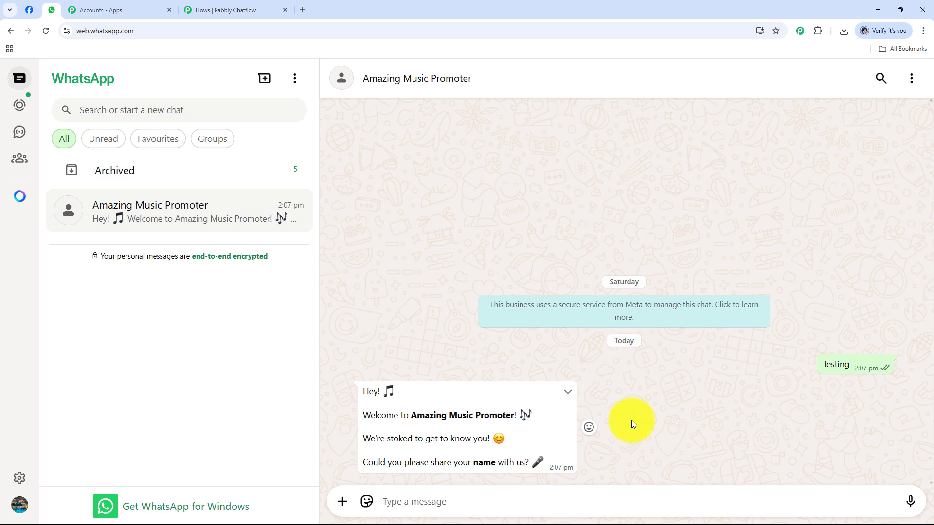
left_click(223, 10)
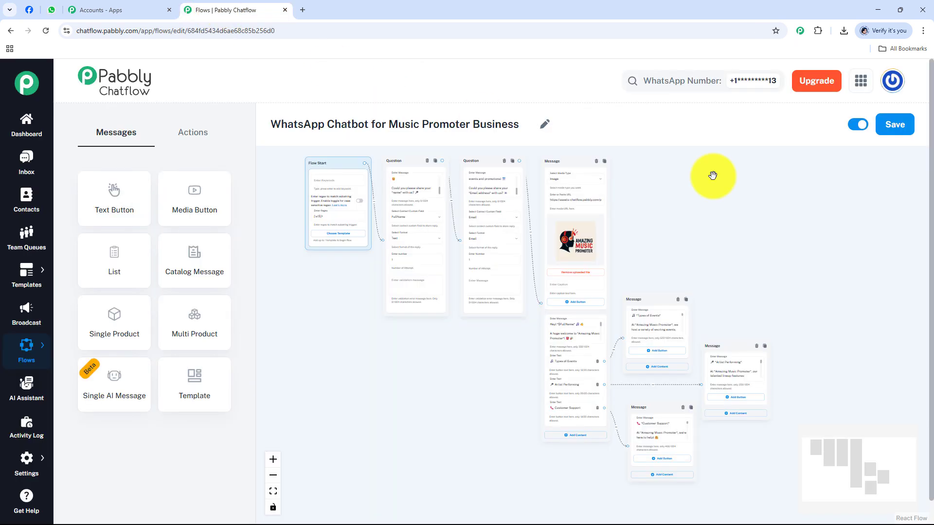